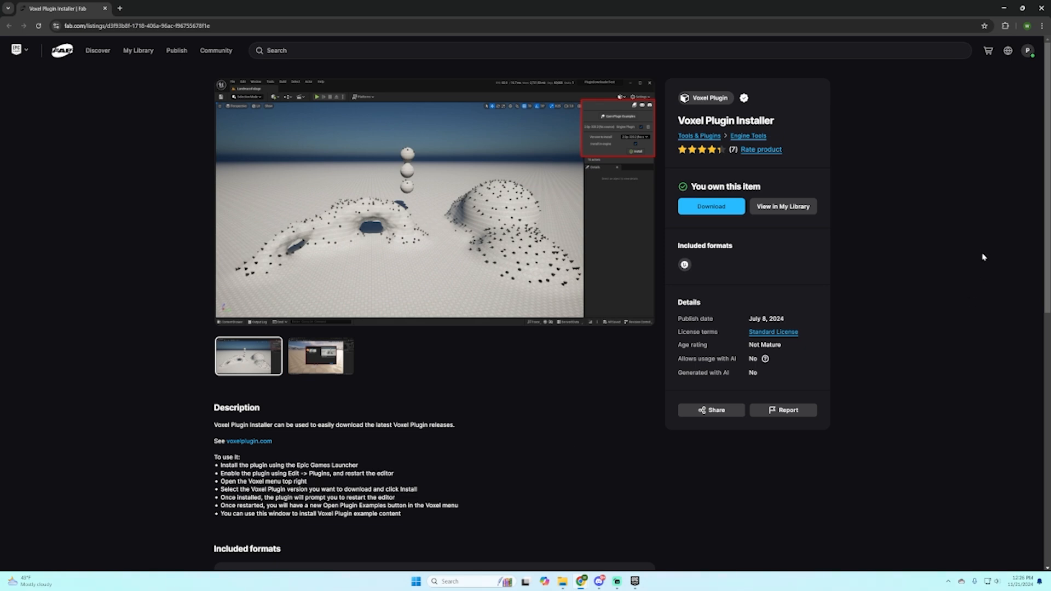
Step: Search the Fab store for "voxel plugin"
left_click(309, 50)
type("v")
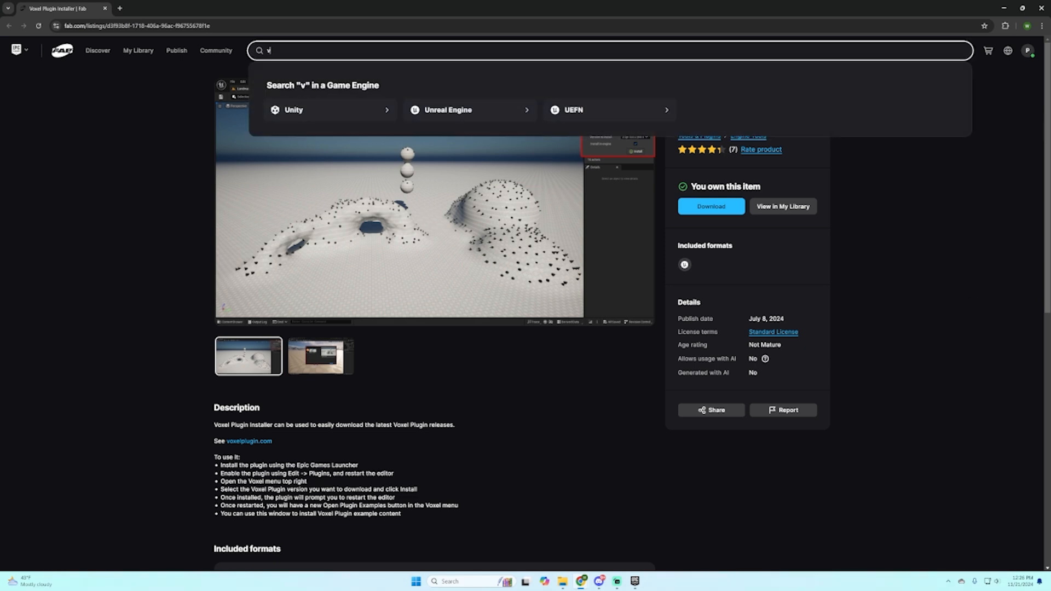
type("oxel")
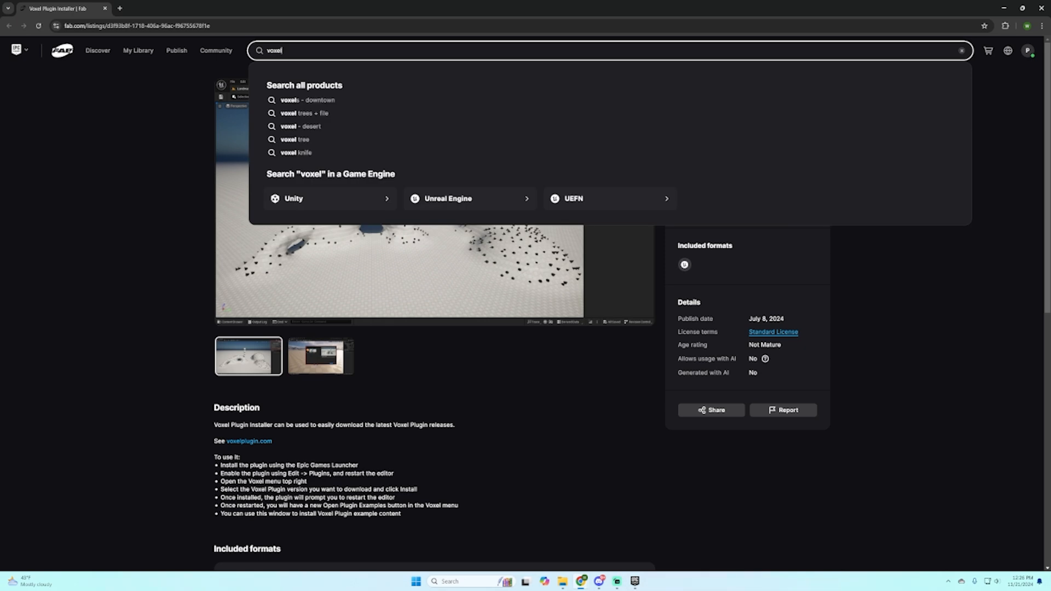
type(" plugin")
key("Return")
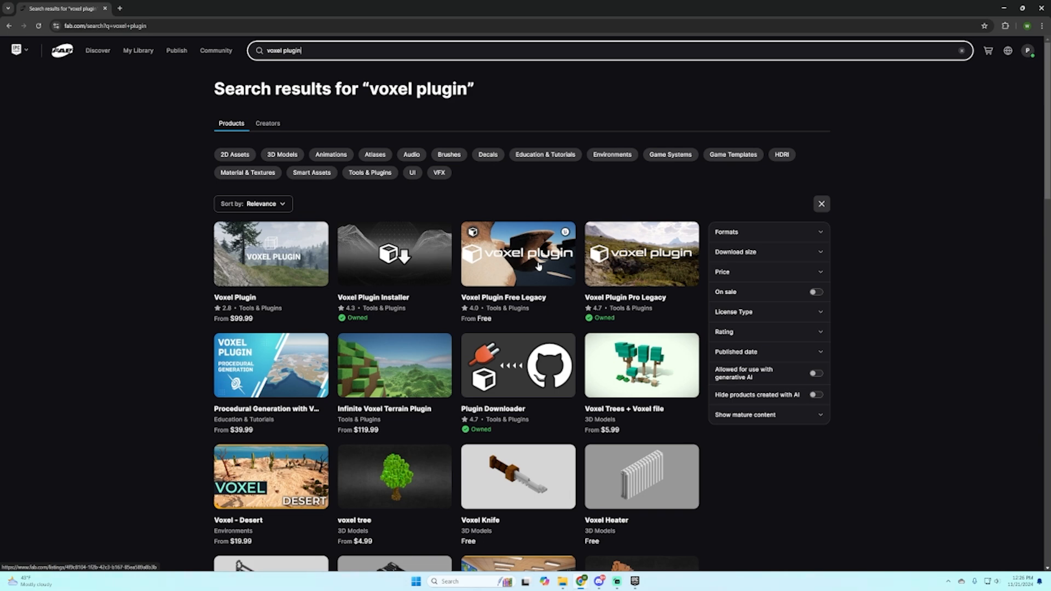
Step: Compare the "voxel plugin" search results with the Voxel Plugin Installer listing and examine the listing's product title
left_click(9, 26)
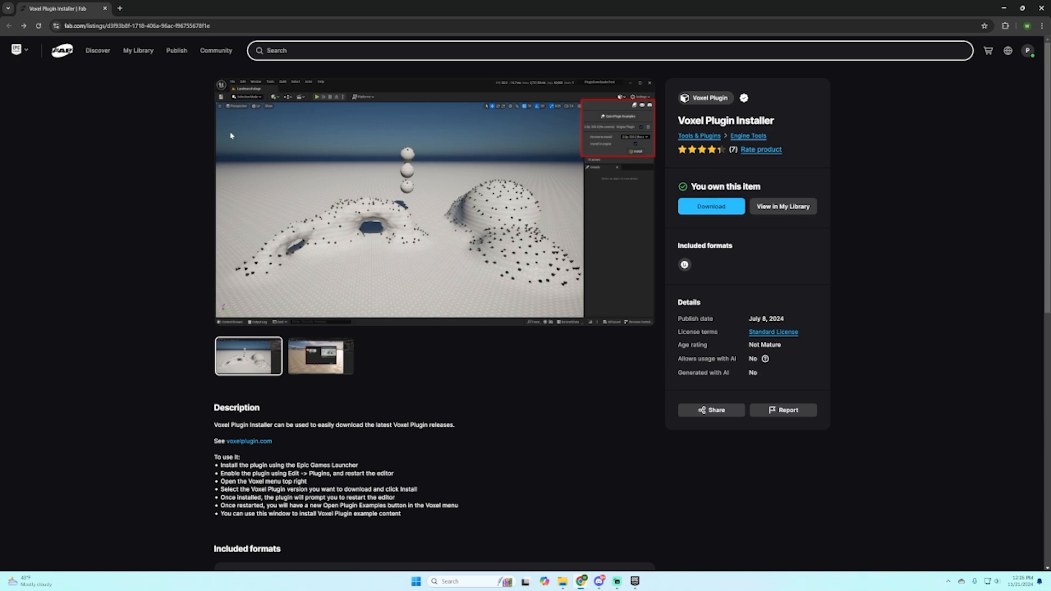
left_click(24, 27)
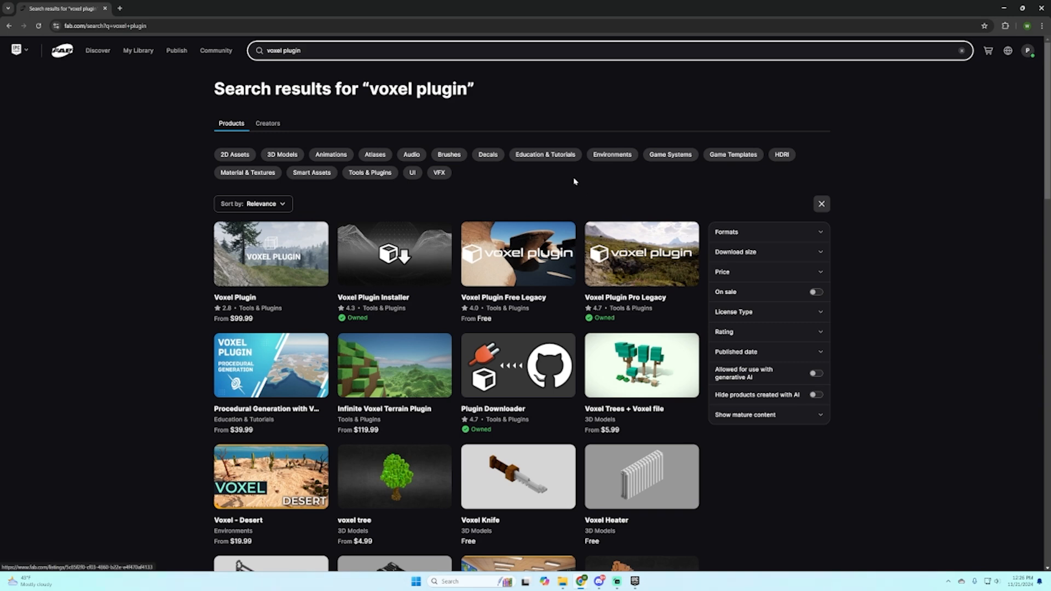
left_click(11, 26)
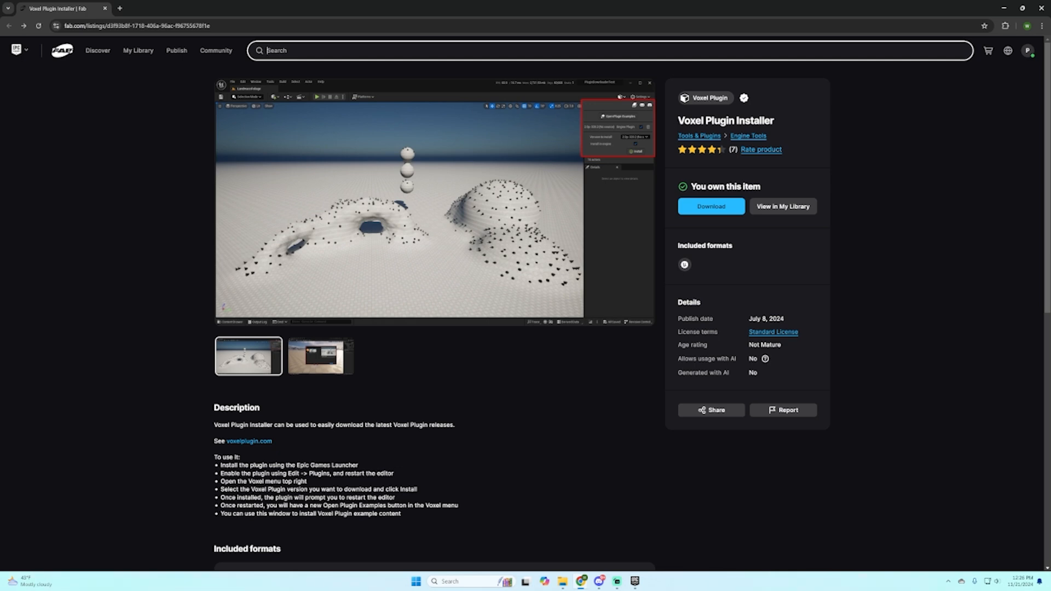
left_click_drag(676, 126, 797, 126)
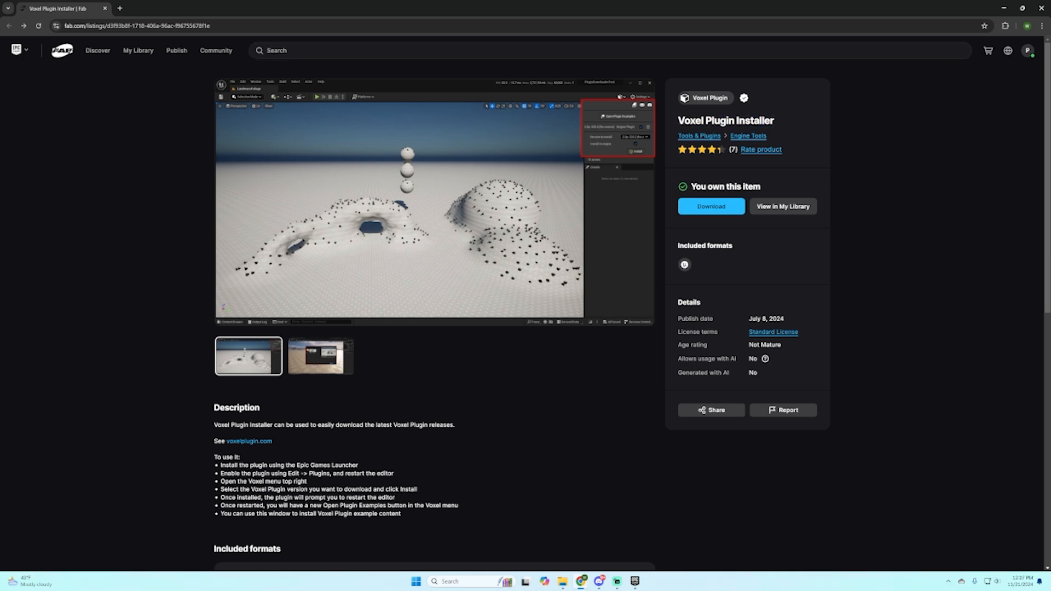
left_click_drag(678, 120, 732, 132)
left_click(875, 125)
left_click_drag(678, 120, 800, 120)
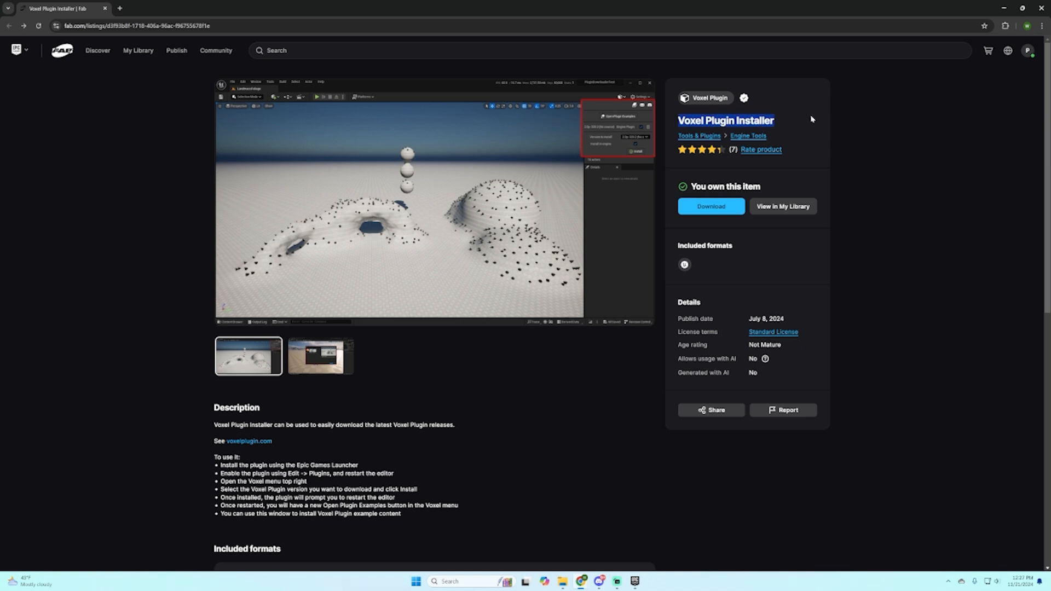
left_click(859, 130)
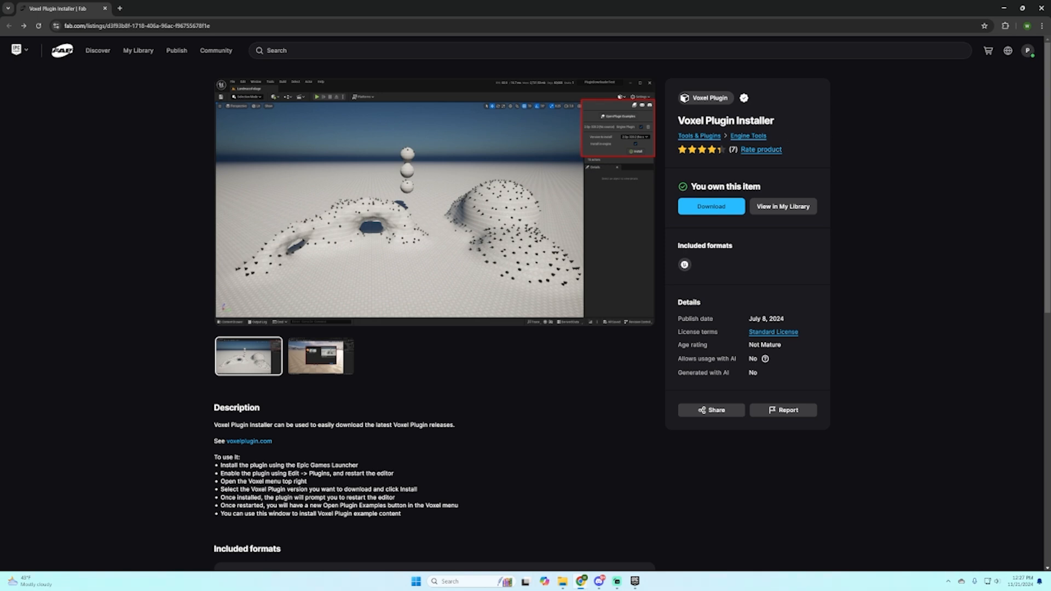
left_click_drag(678, 121, 818, 125)
left_click(860, 115)
left_click_drag(677, 121, 823, 122)
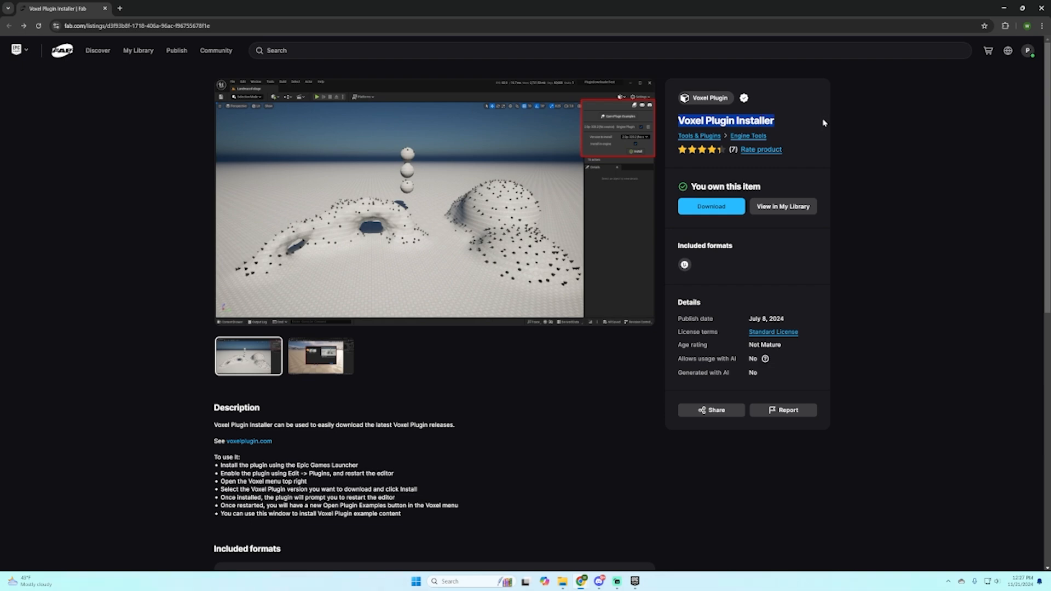
left_click(776, 126)
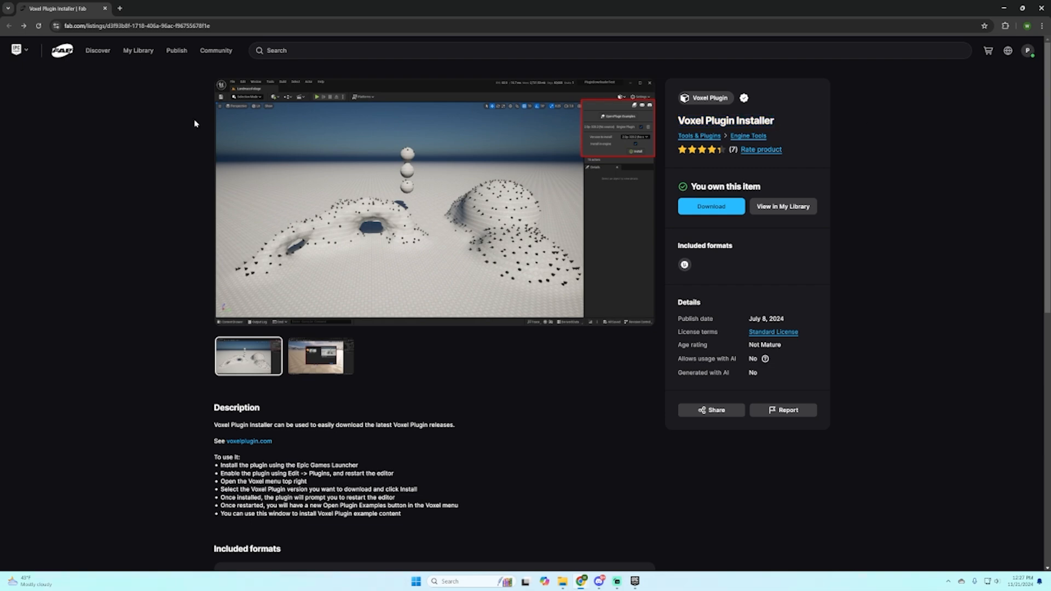
left_click(23, 26)
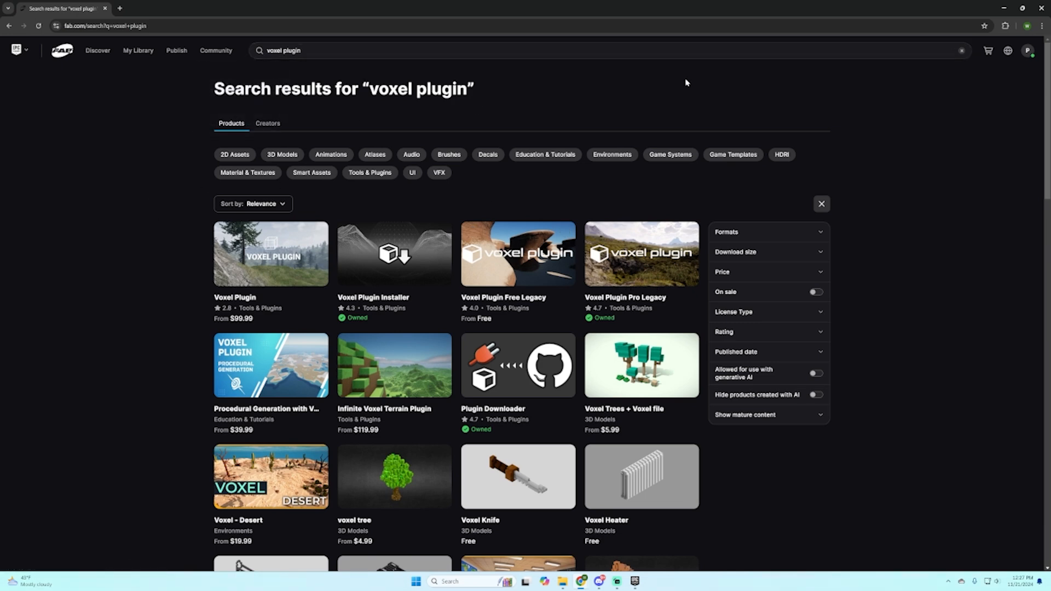
left_click(9, 26)
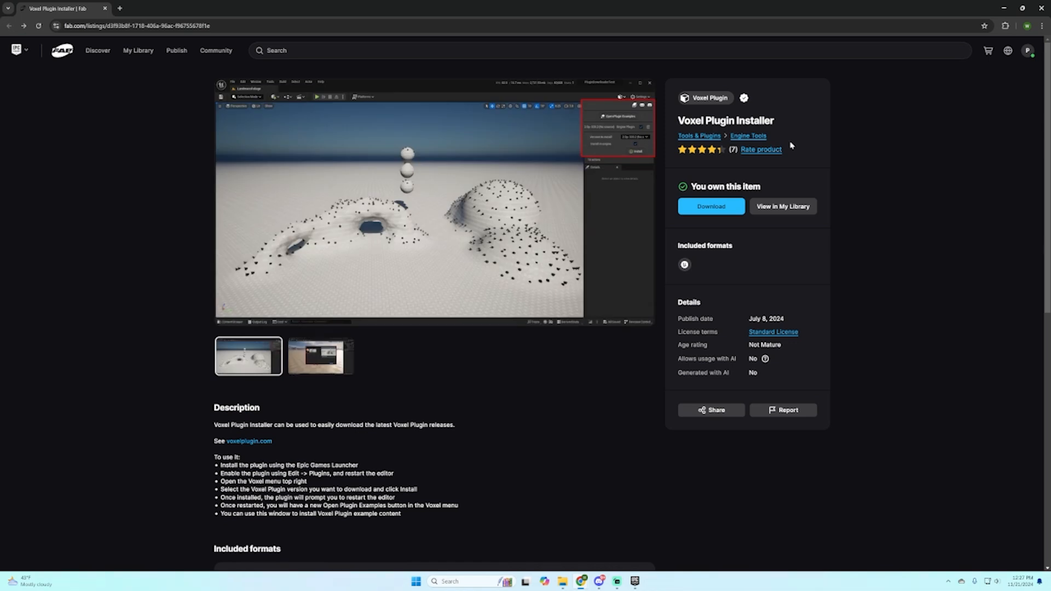
left_click_drag(678, 121, 819, 122)
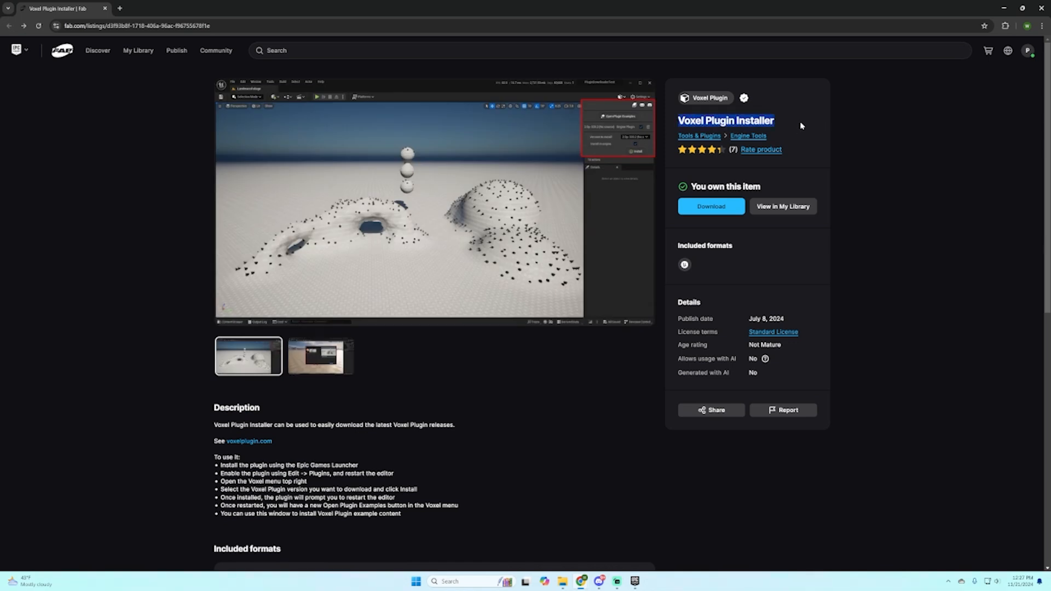
left_click(800, 124)
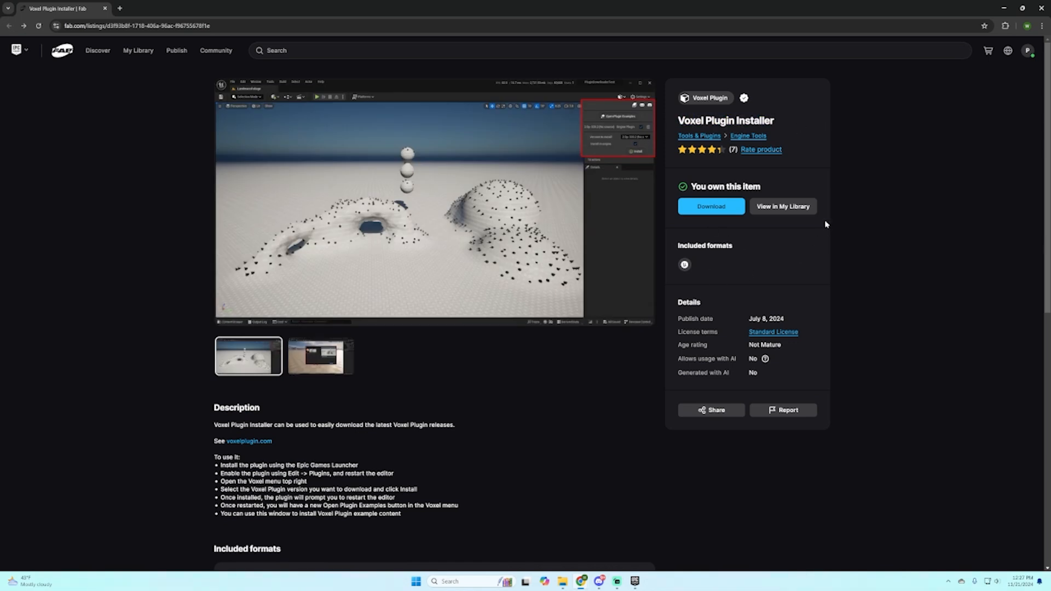
Step: Switch to the Epic Games Launcher library and try to install Voxel Plugin Installer to the engine
left_click(787, 210)
left_click(1003, 8)
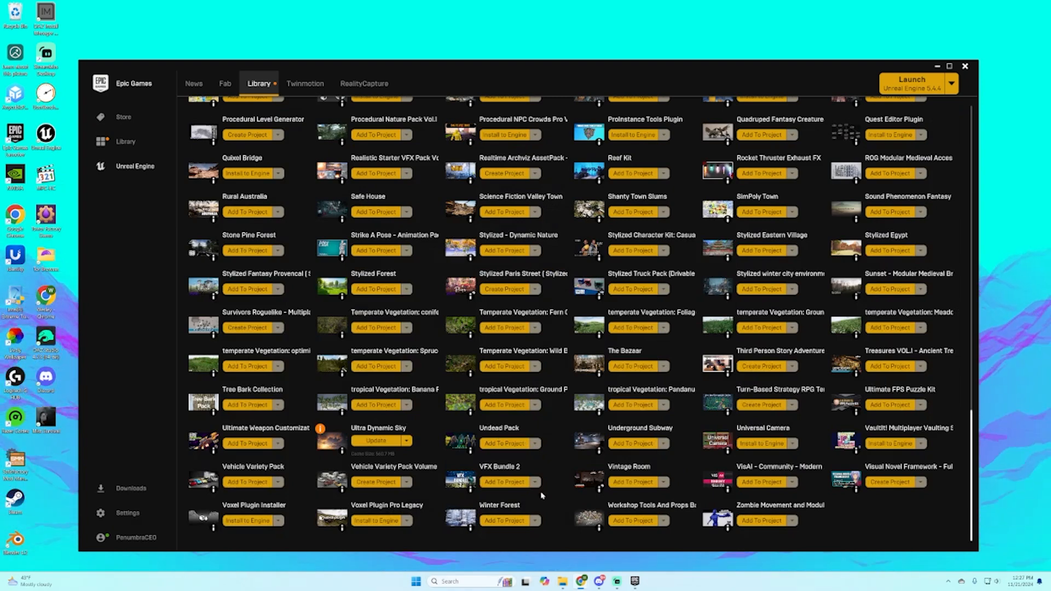
left_click(247, 521)
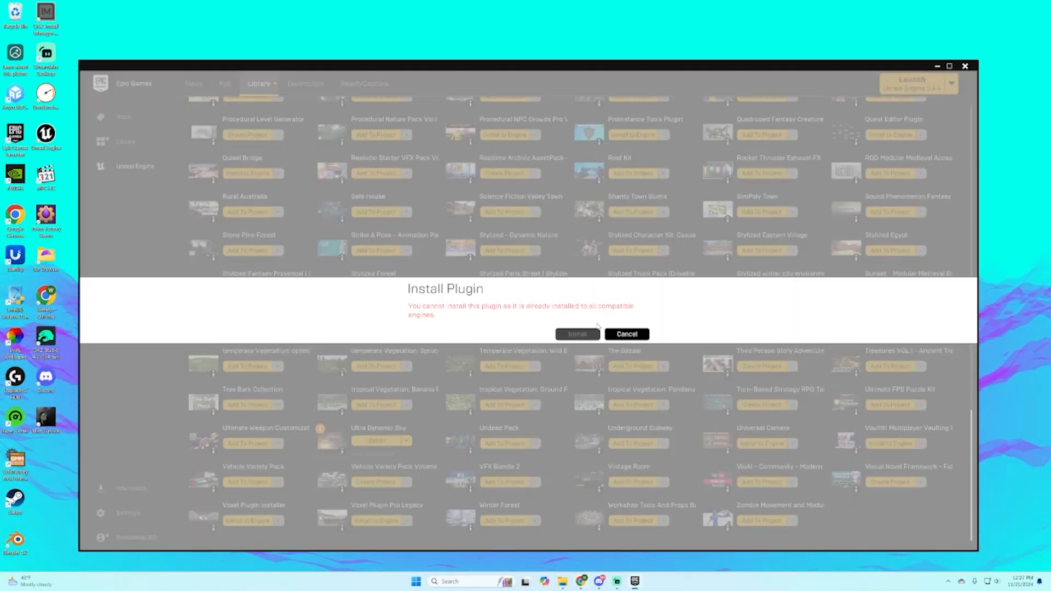
left_click(626, 334)
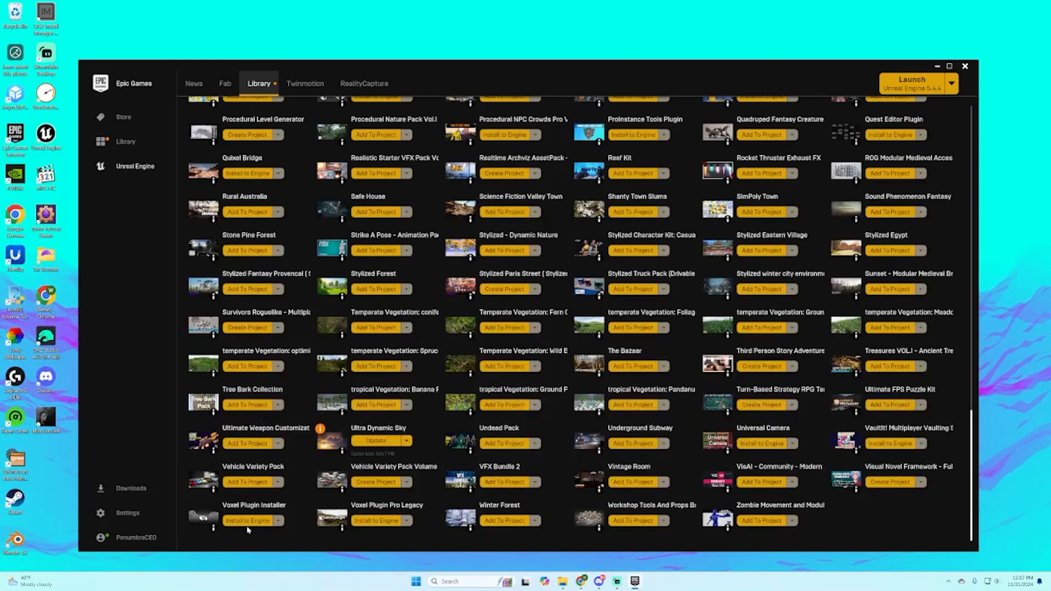
Step: Launch Unreal Engine 5.5.0 from the launcher library
scroll(949, 387, "up", 5)
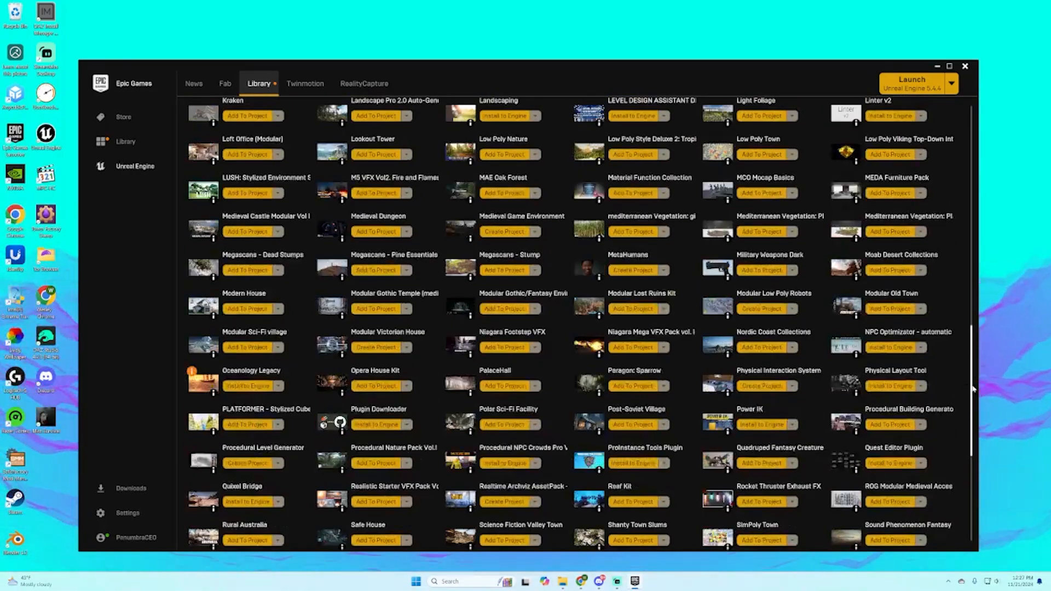
scroll(949, 388, "up", 10)
double_click(305, 302)
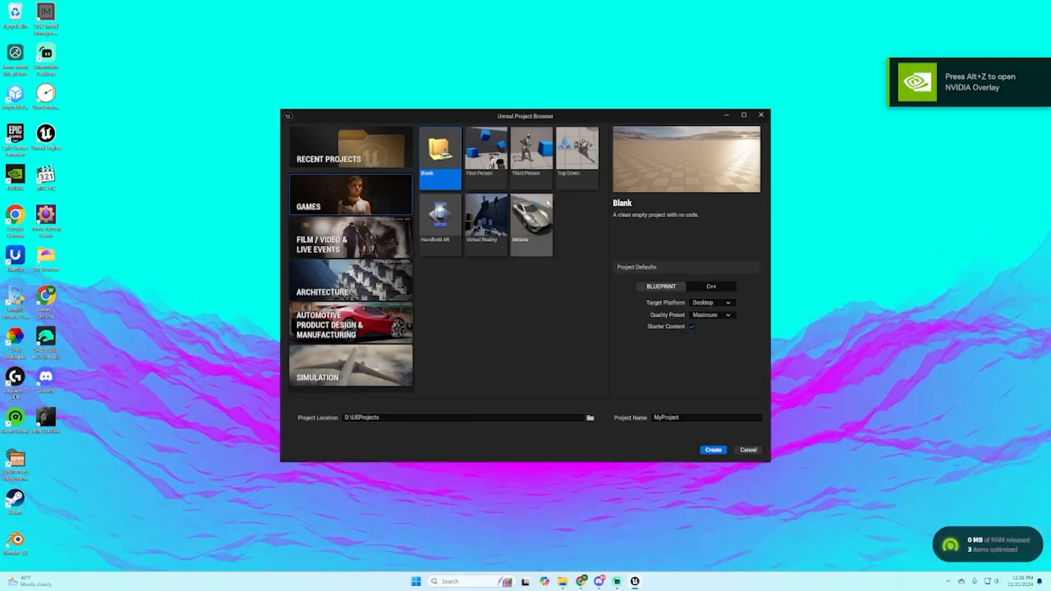
Step: Create a C++ game project named VoxelTutorial from the Third Person template
left_click(531, 153)
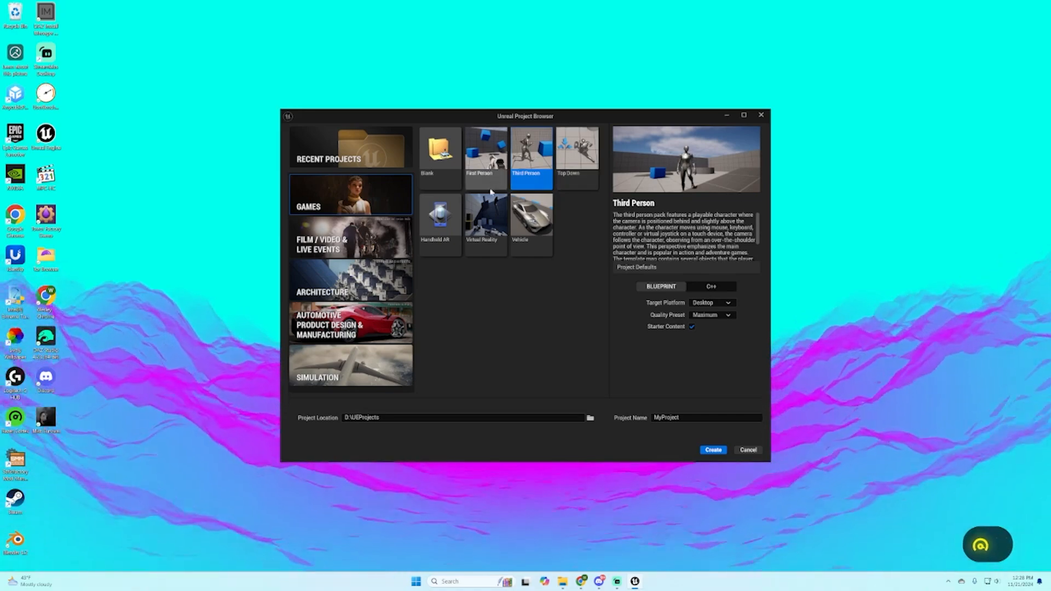
left_click(714, 290)
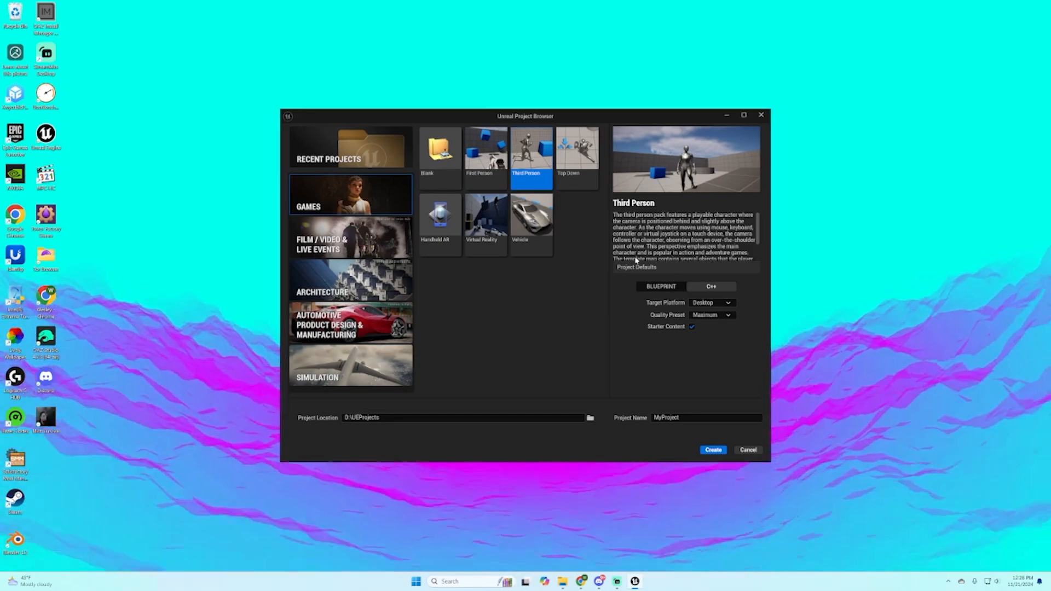
left_click(713, 286)
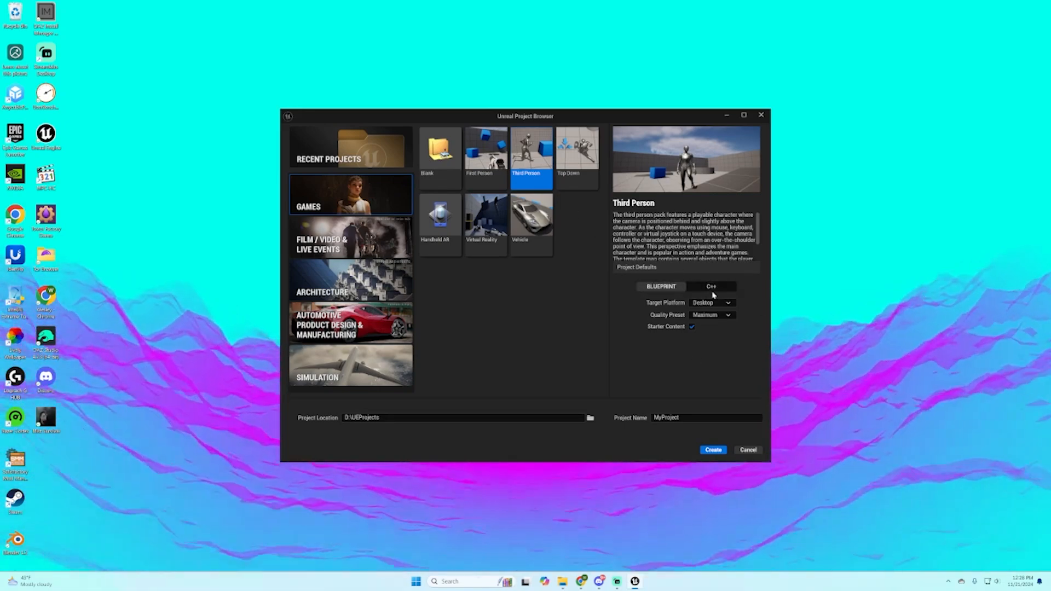
left_click(704, 416)
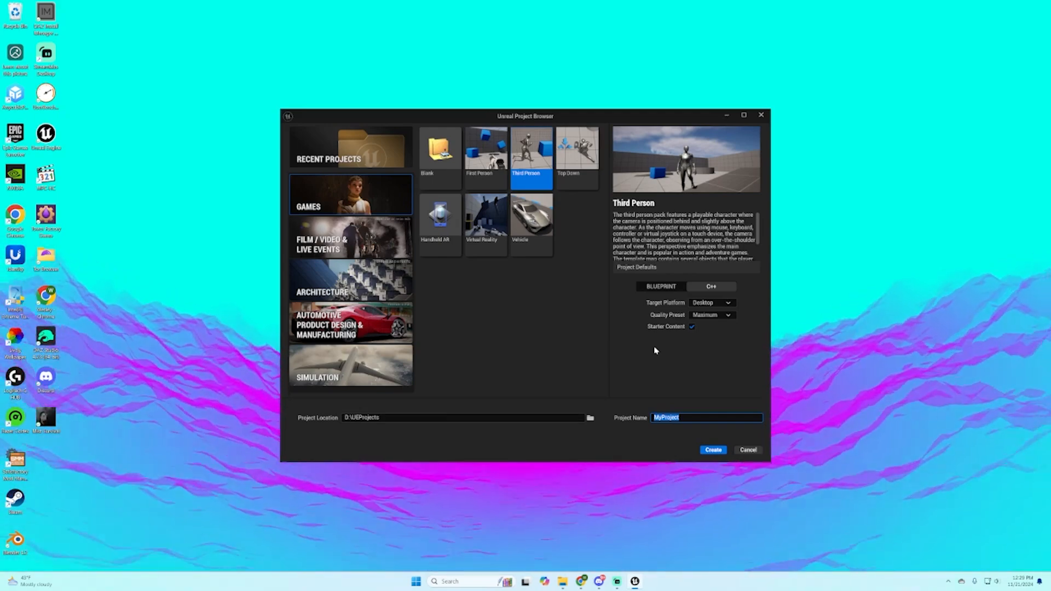
type("VoxelTutorial")
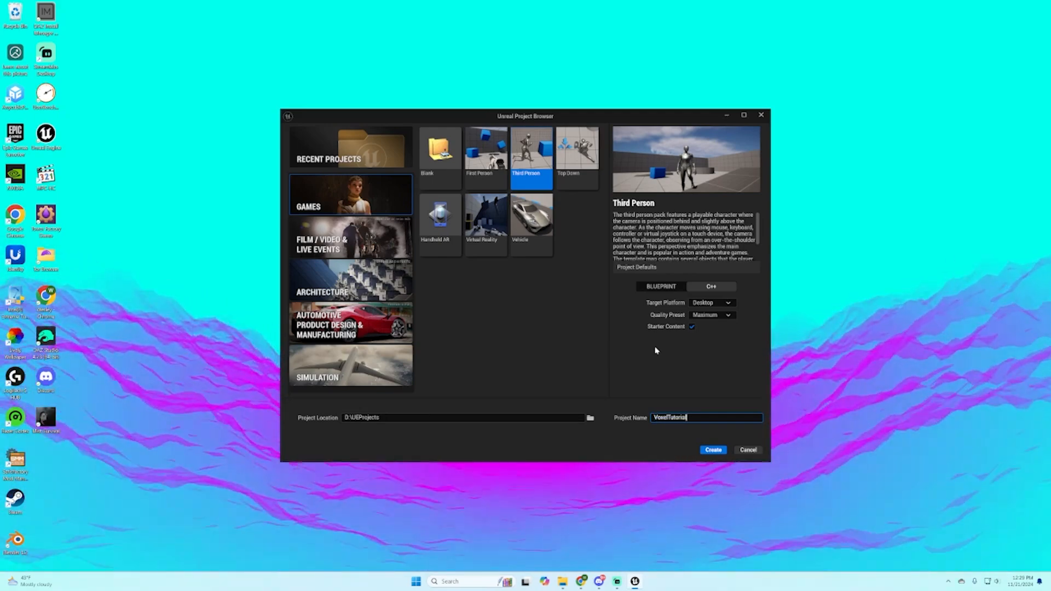
left_click(713, 450)
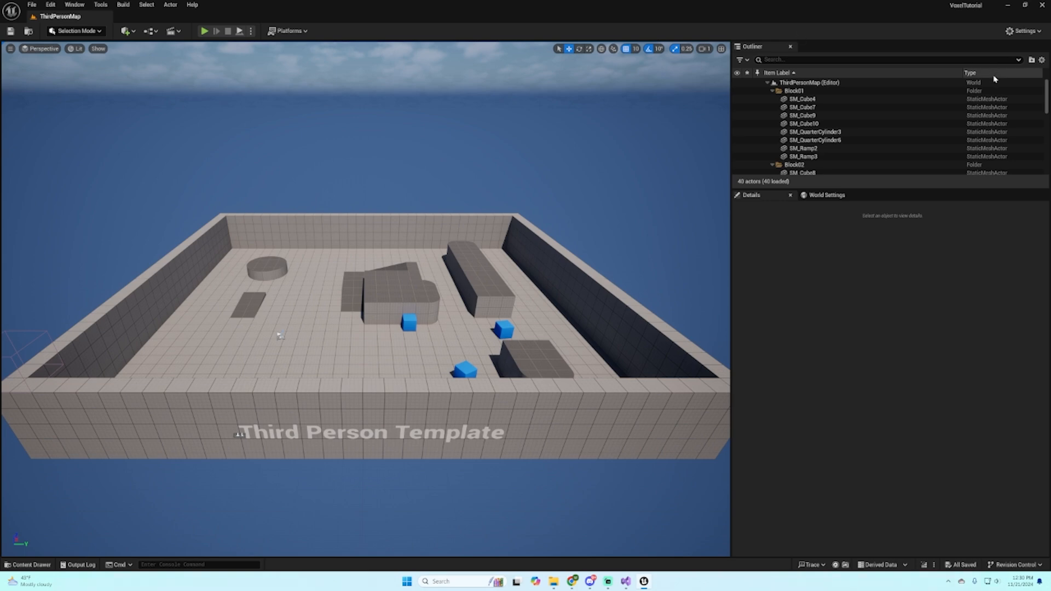
Step: Enable the installed Voxel Plugin Installer plugin for the project and restart the editor
left_click(51, 4)
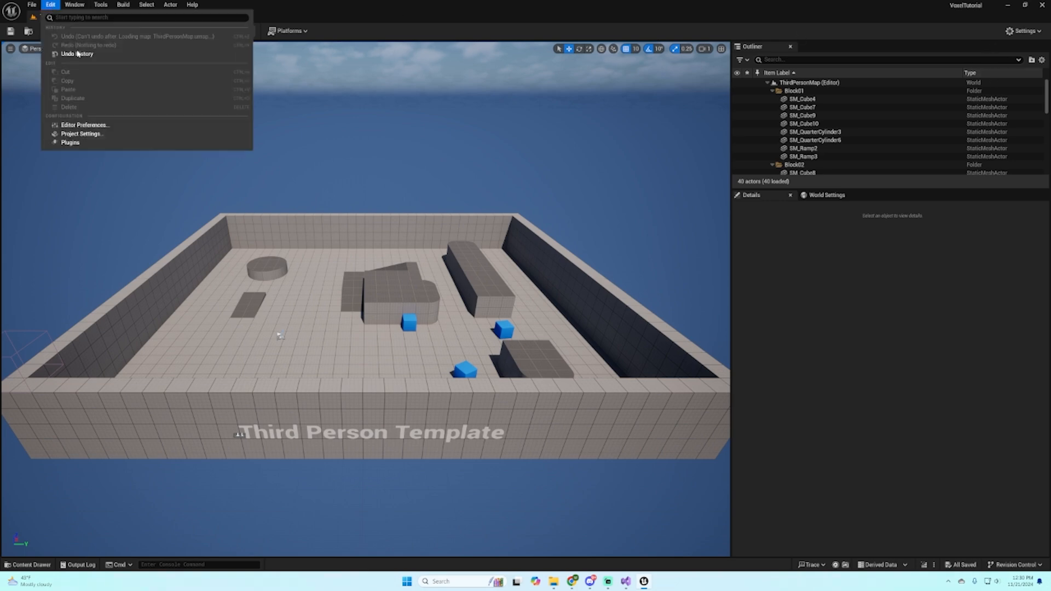
left_click(70, 143)
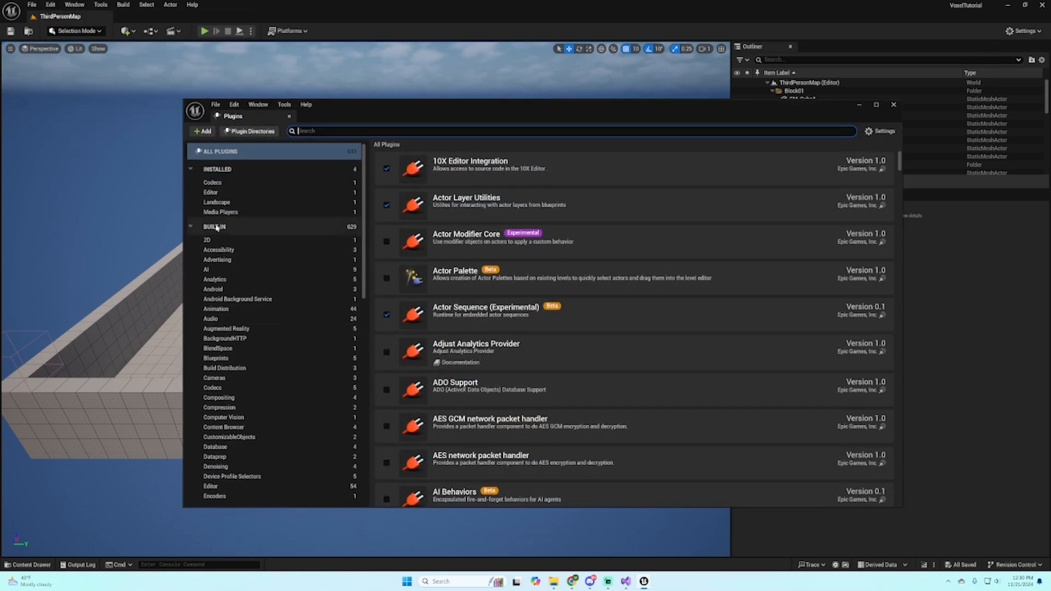
left_click(215, 192)
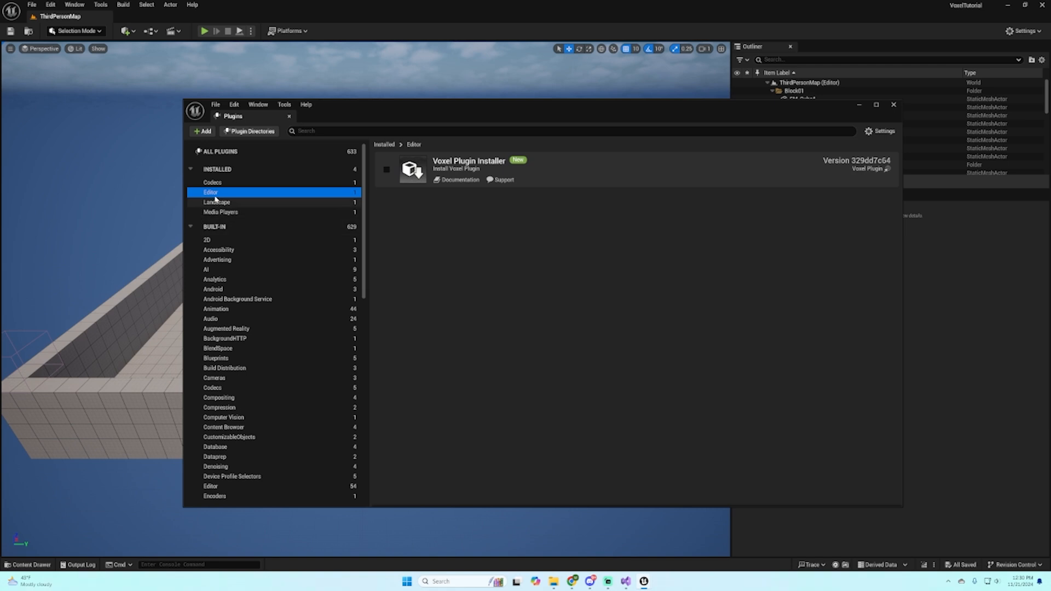
left_click(387, 170)
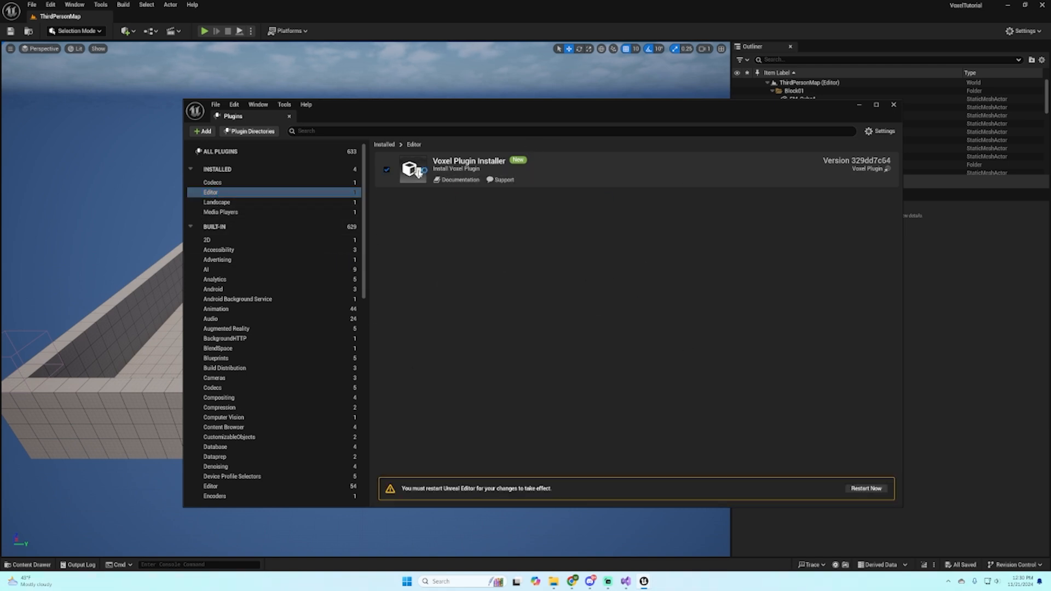
left_click(865, 489)
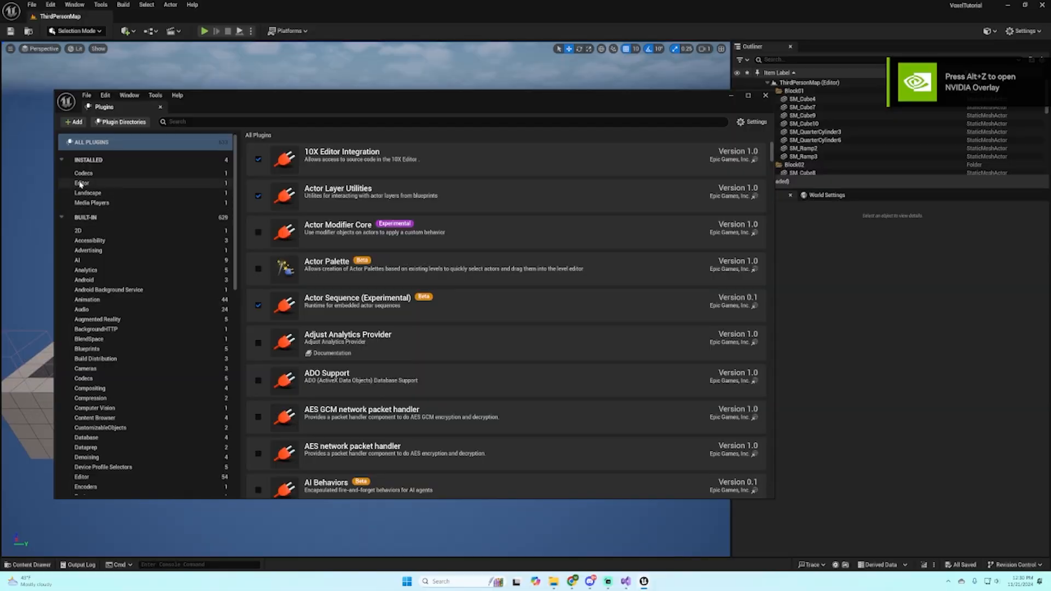
left_click(765, 94)
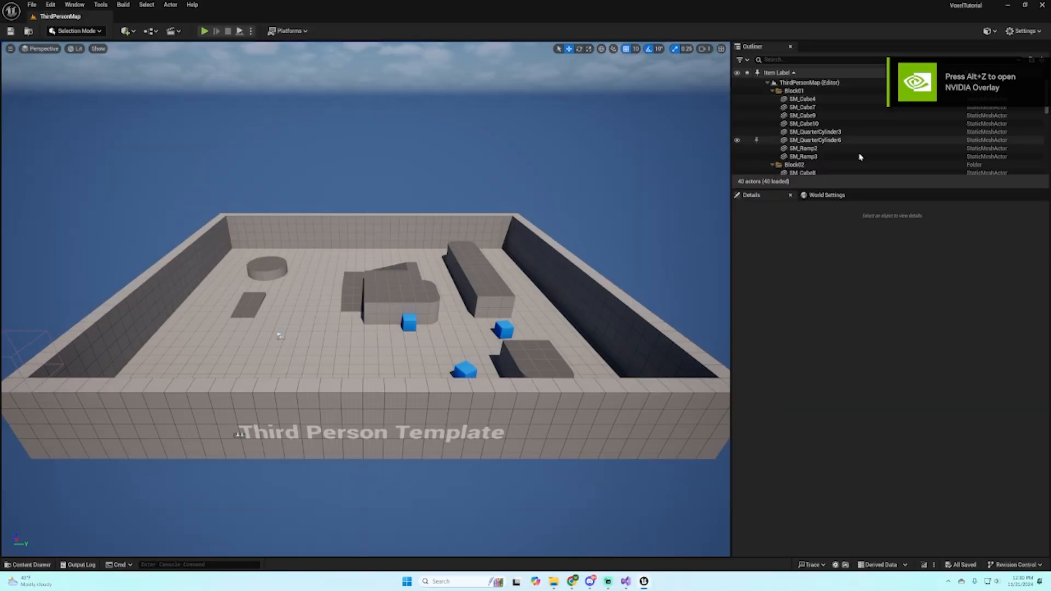
Step: Review the versions offered for installation and the Install in engine option in the Voxel Plugin configuration
left_click(990, 31)
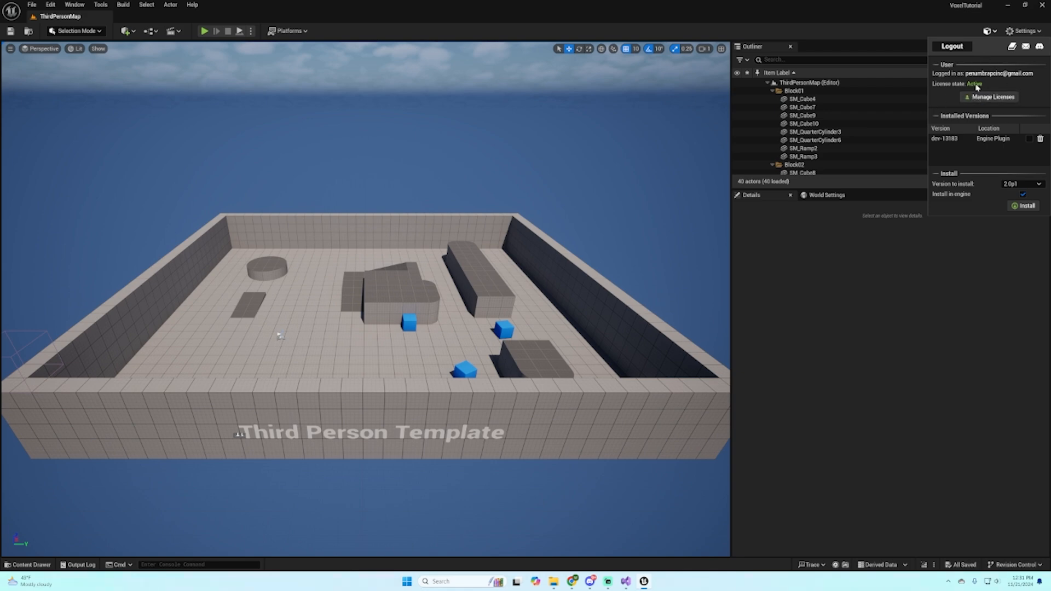
left_click(1023, 186)
left_click(1011, 201)
left_click(1021, 194)
left_click(50, 4)
left_click(72, 134)
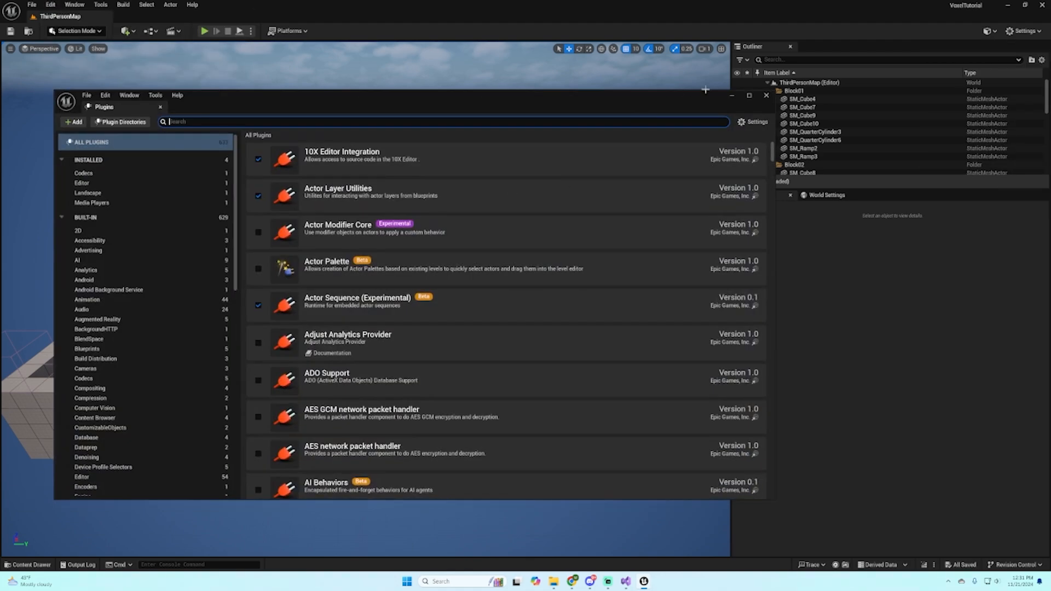
left_click(766, 95)
Step: Enable Show Dev Versions for the Voxel Installer in the project settings, finding it with the search term voxel
left_click(51, 5)
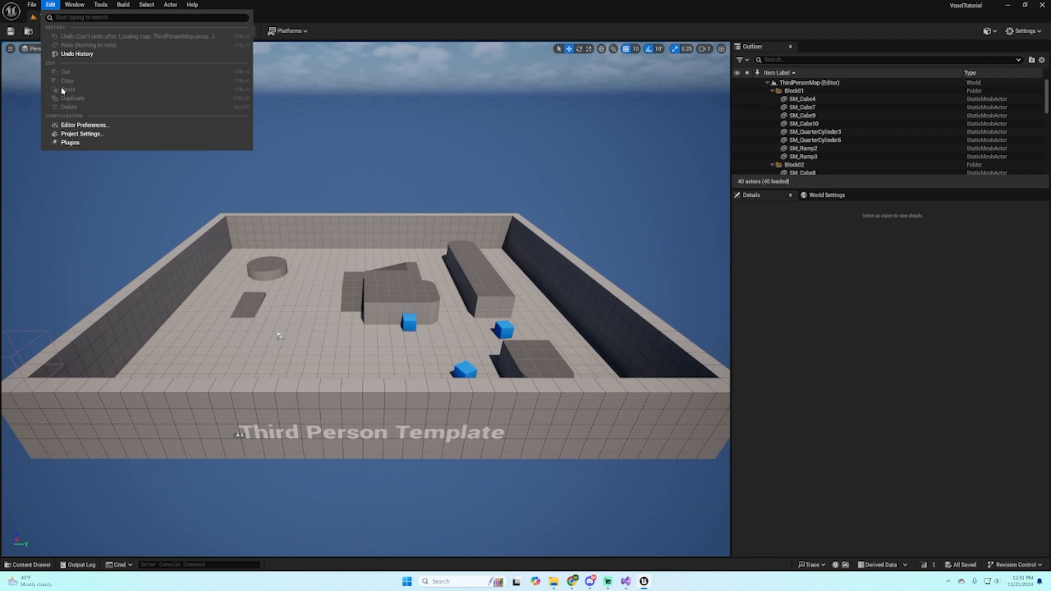
left_click(73, 135)
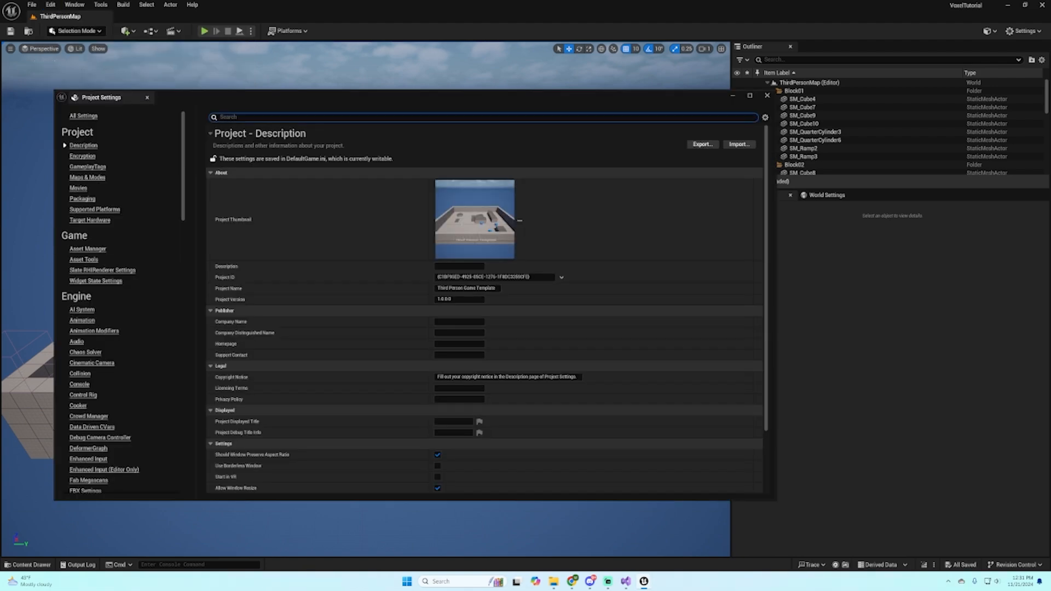
type("voxel")
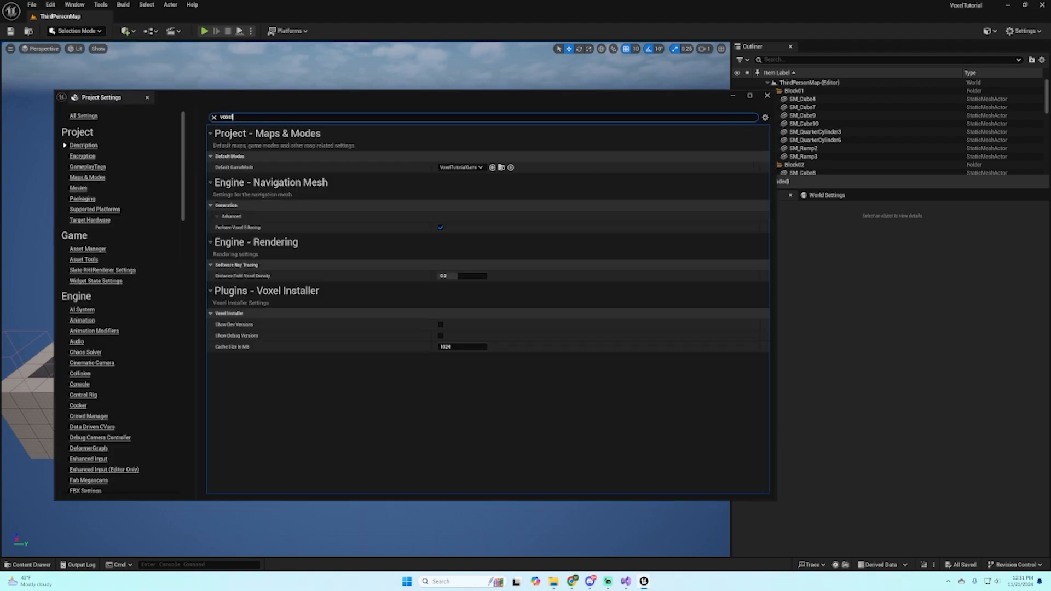
left_click(441, 325)
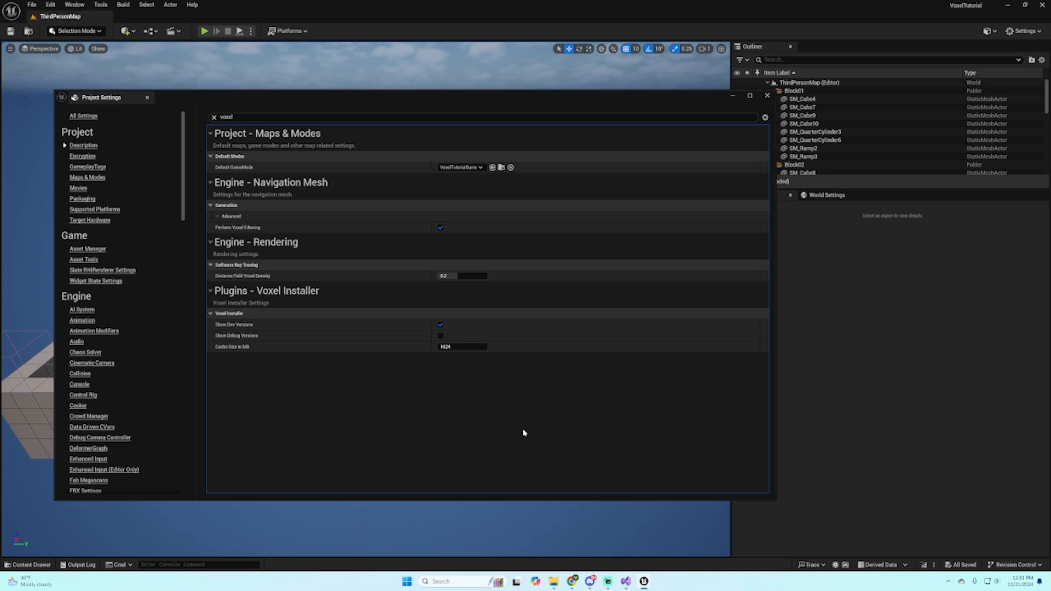
left_click(767, 95)
Step: Install Voxel Plugin version dev-13183 in the engine, accept replacing the existing copy, and restart the editor
left_click(989, 31)
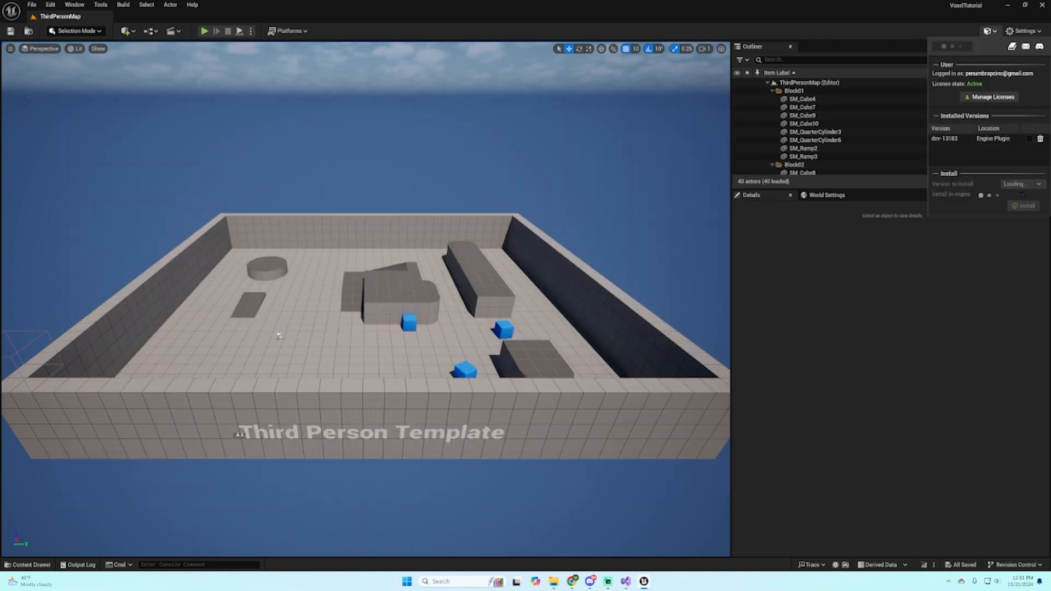
left_click(1021, 184)
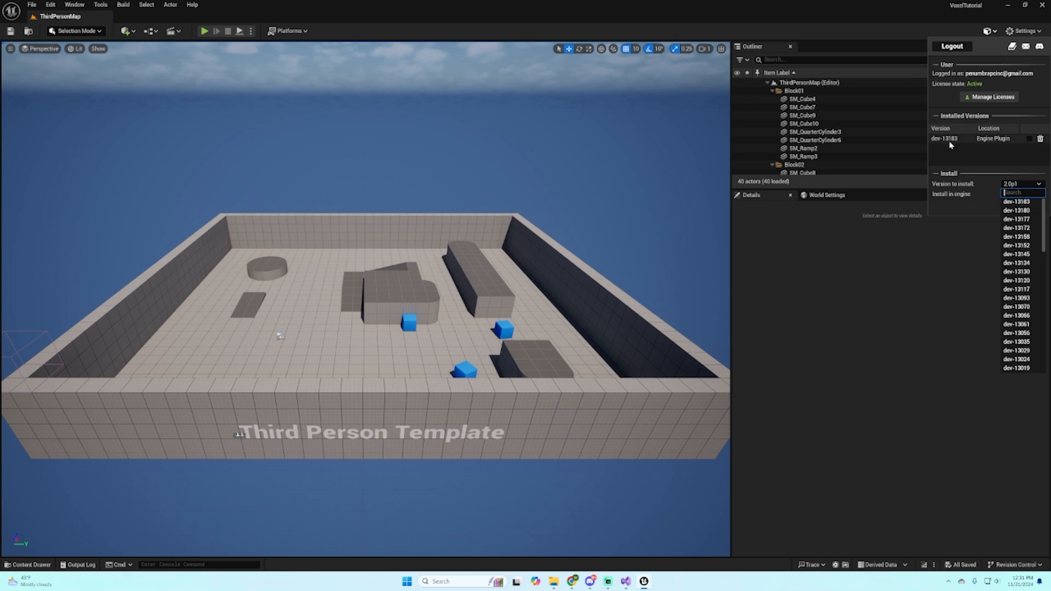
left_click(1016, 202)
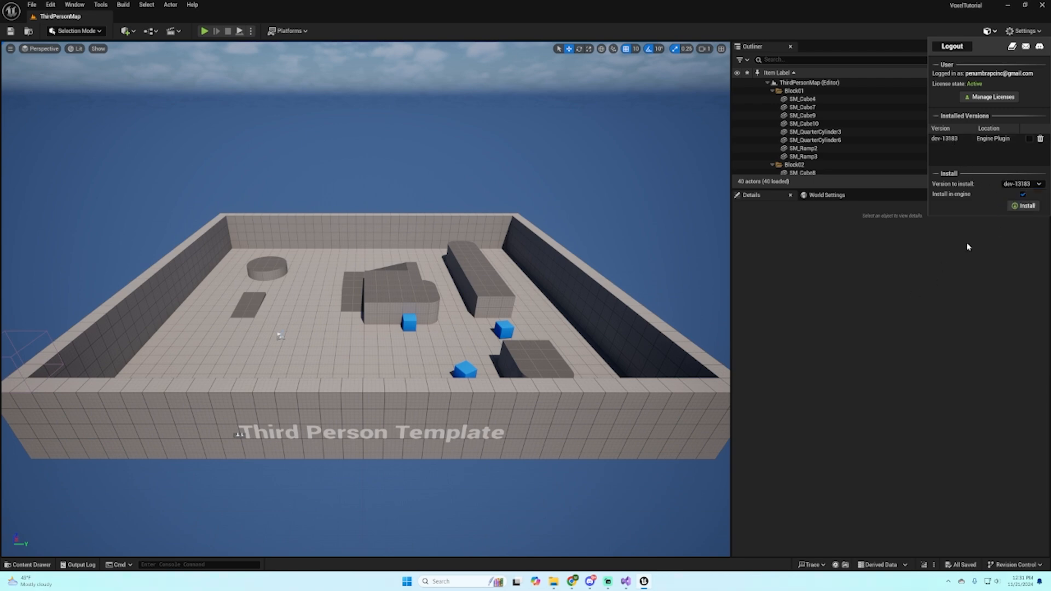
left_click(1027, 207)
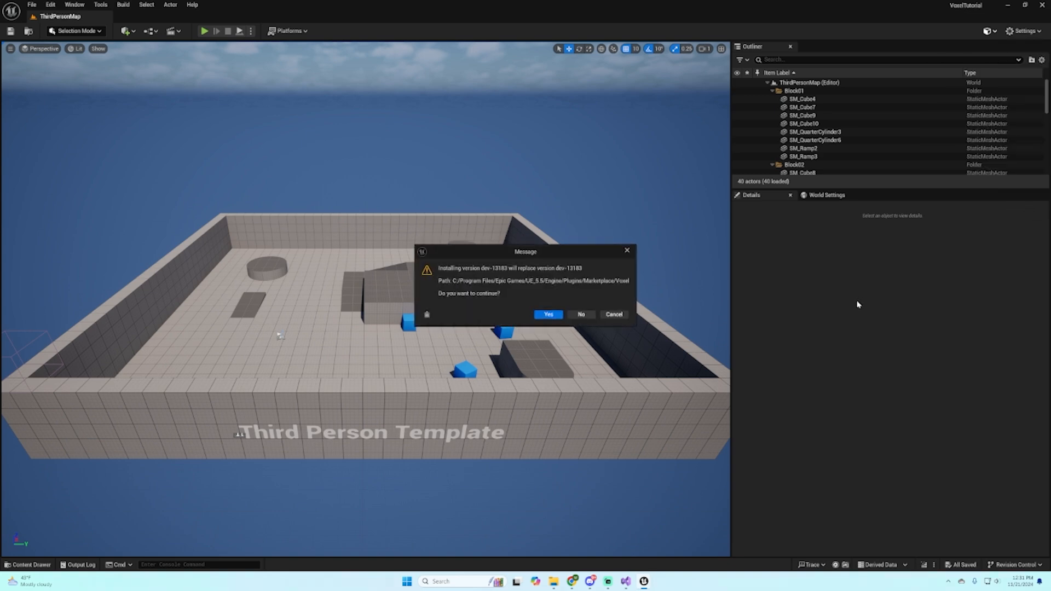
left_click(549, 316)
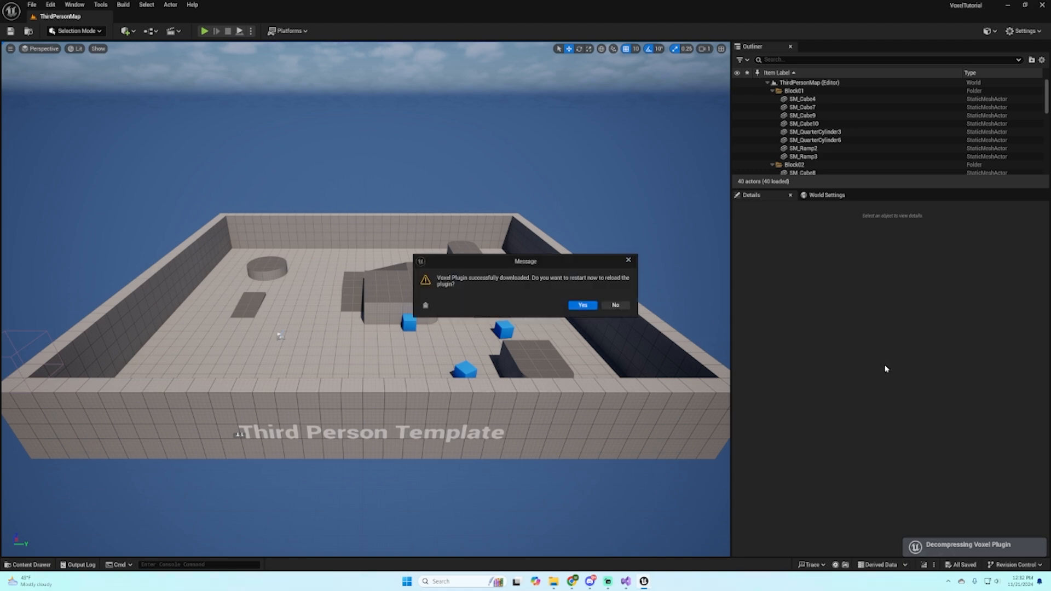
left_click(581, 305)
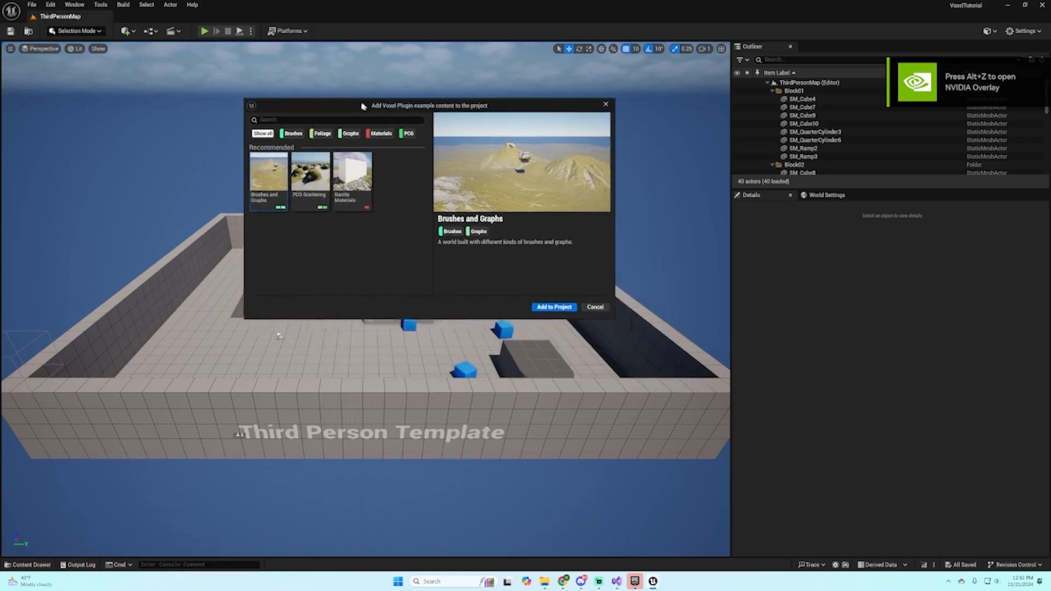
Step: Preview the Voxel Plugin example content, add Nanite Materials to the project and open its NaniteMaterials level
left_click_drag(365, 107, 390, 162)
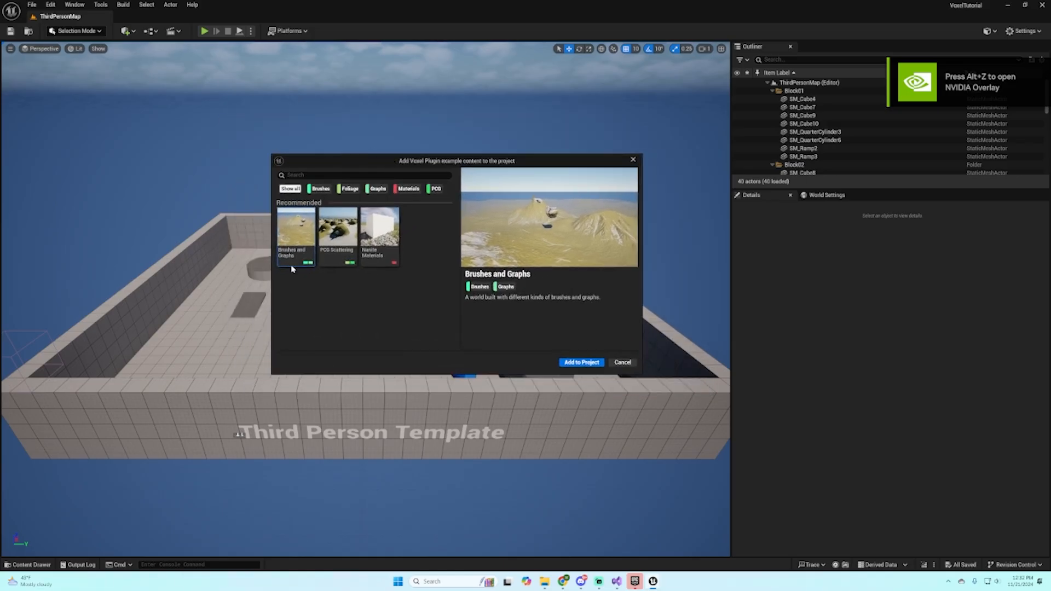
left_click(337, 235)
left_click(380, 235)
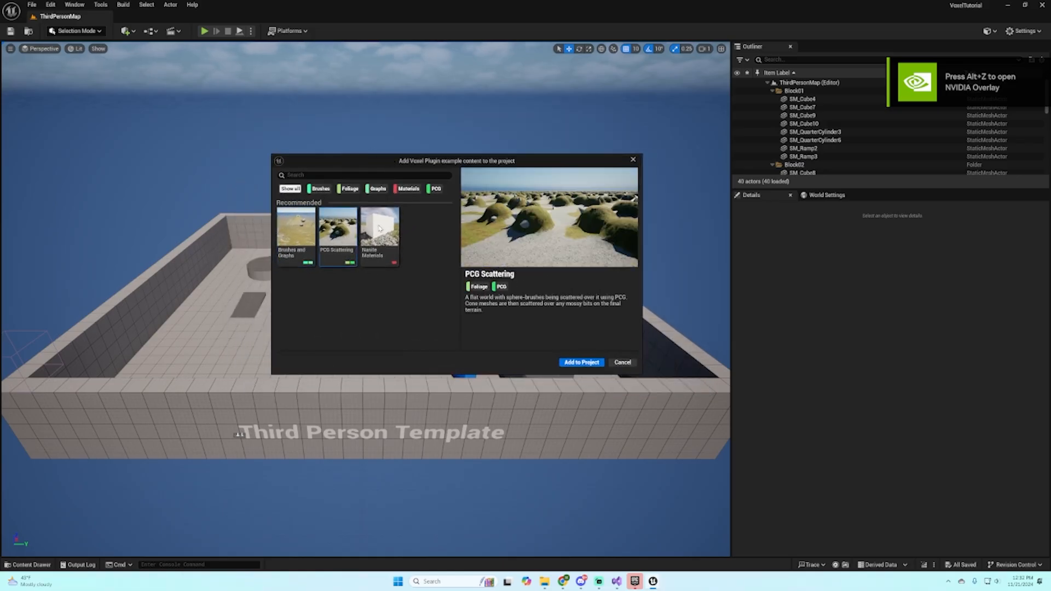
left_click(335, 264)
left_click(296, 236)
left_click(337, 235)
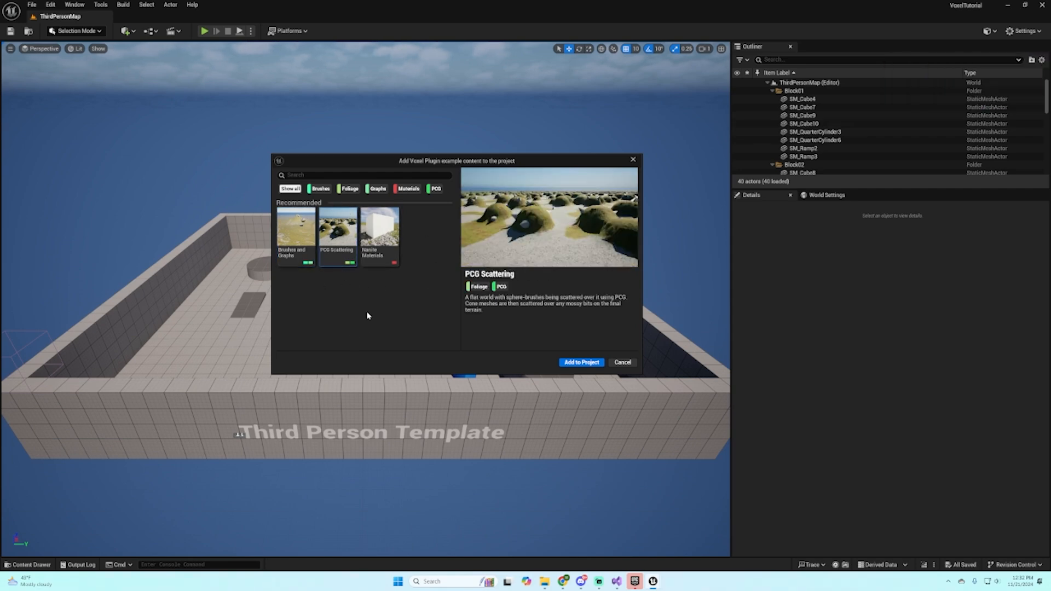
left_click(381, 233)
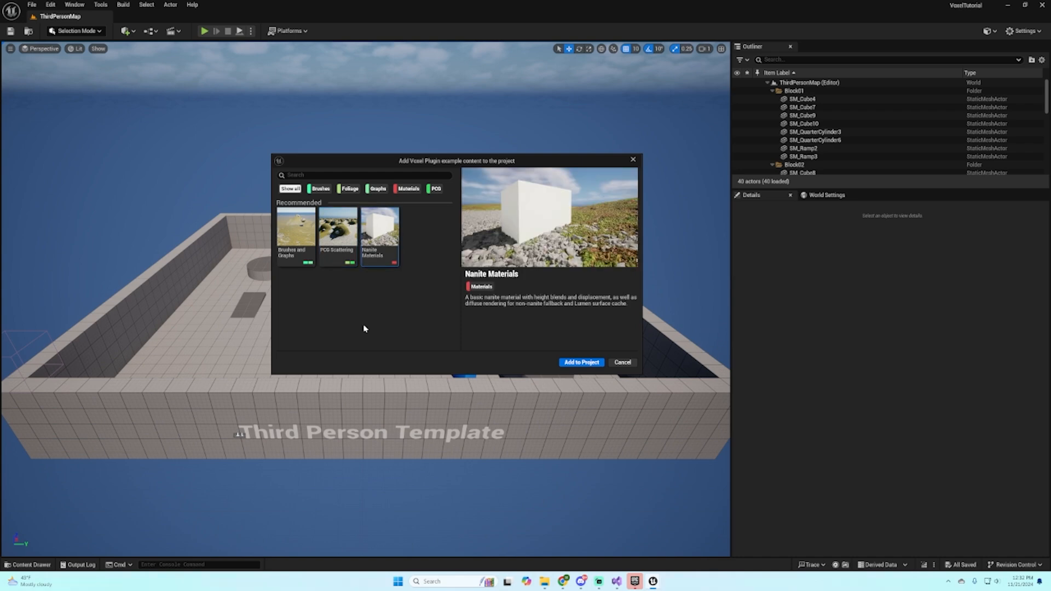
left_click(583, 363)
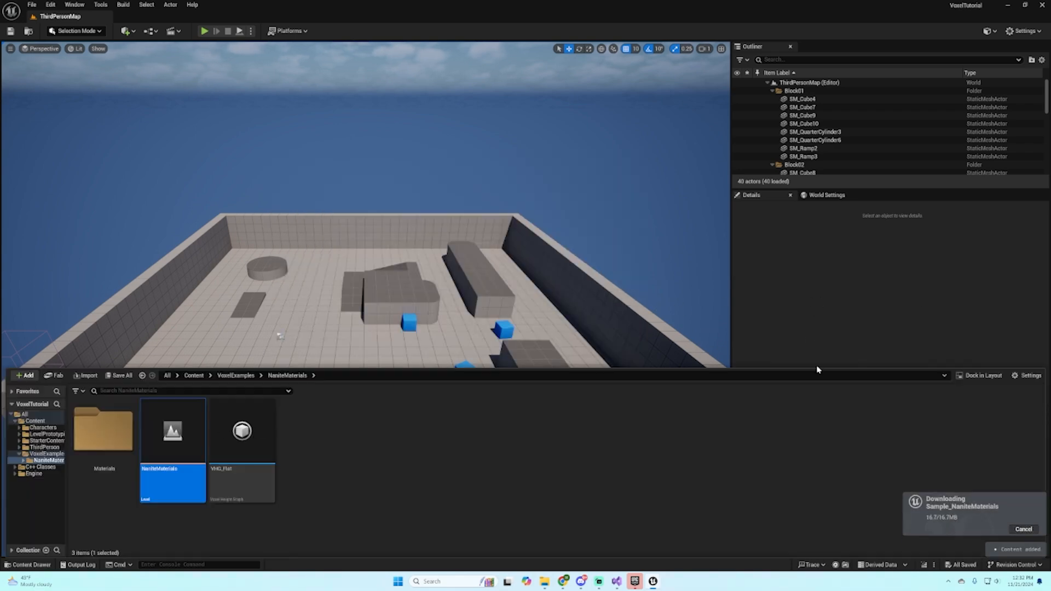
double_click(173, 432)
mouse_move(528, 211)
right_mouse_down()
mouse_move(527, 290)
mouse_move(526, 257)
mouse_move(437, 222)
mouse_move(378, 268)
mouse_move(405, 216)
mouse_move(465, 233)
mouse_move(460, 263)
mouse_move(454, 217)
mouse_move(455, 274)
mouse_move(463, 203)
mouse_move(394, 227)
mouse_move(449, 266)
mouse_move(519, 200)
right_mouse_up()
Step: Play the NaniteMaterials level in the editor, running and jumping the character around the cube to examine the voxel terrain
left_click(204, 31)
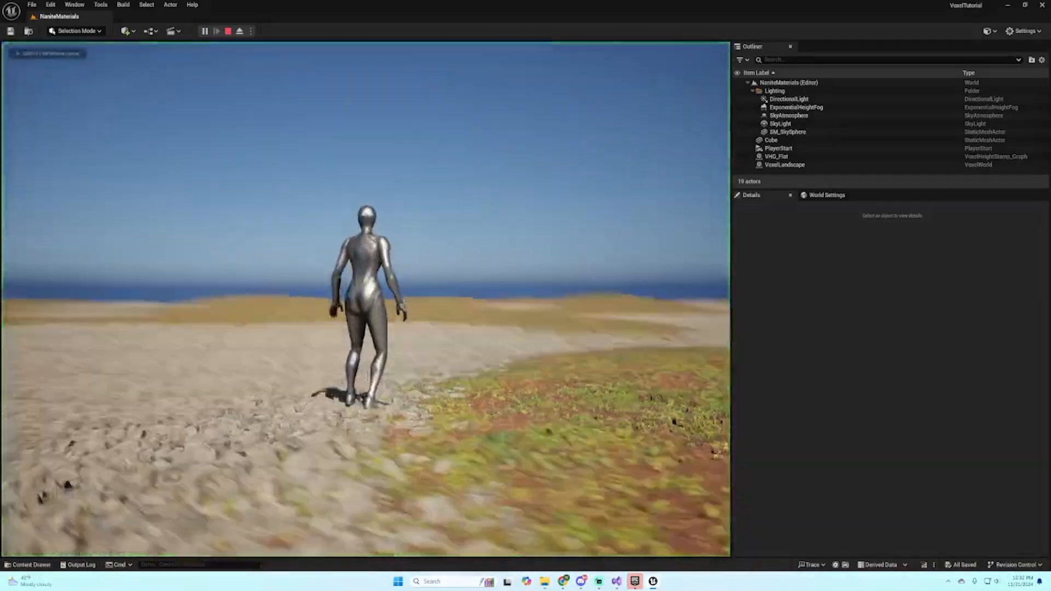
key("w")
key("s")
key("w")
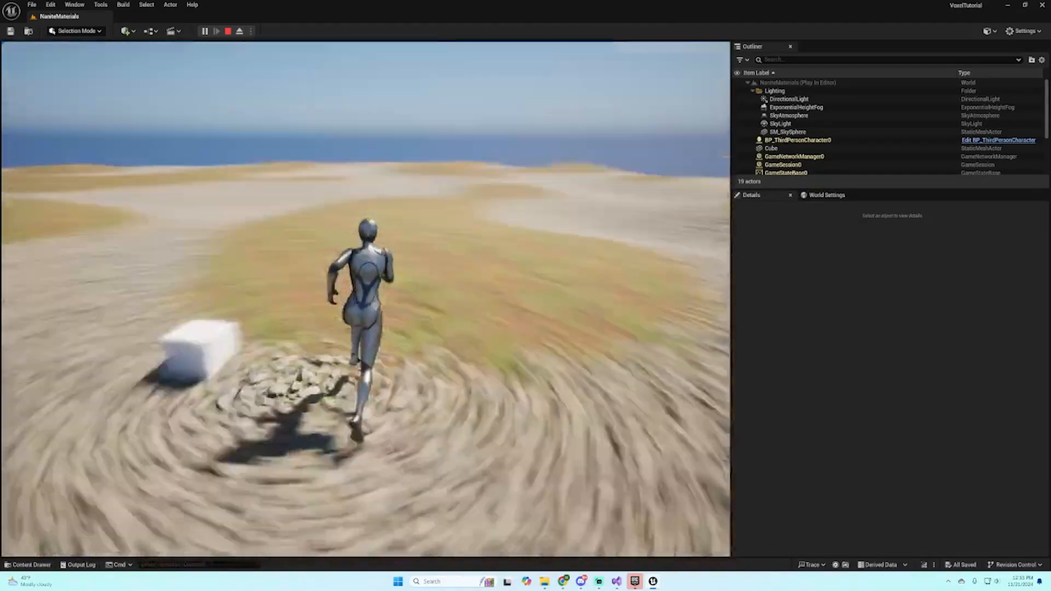
key("space")
key("w")
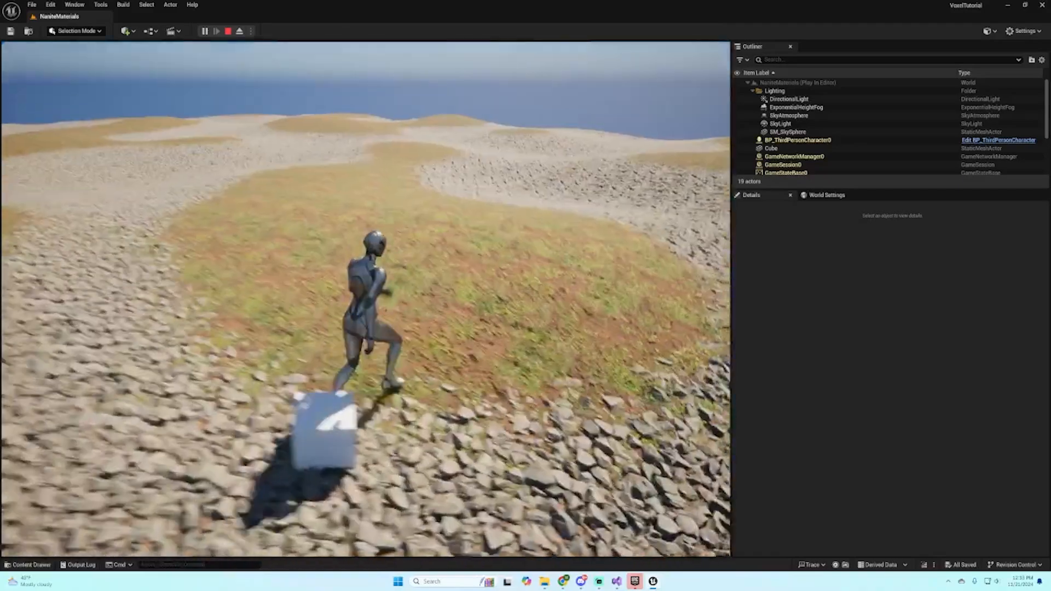
key("w")
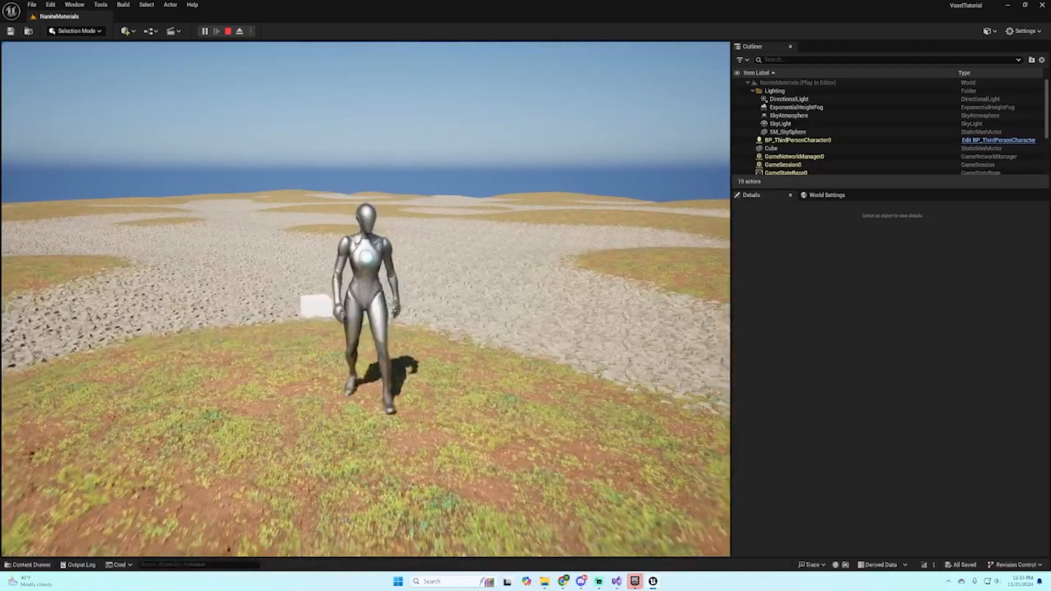
key("a")
key("w")
key("space")
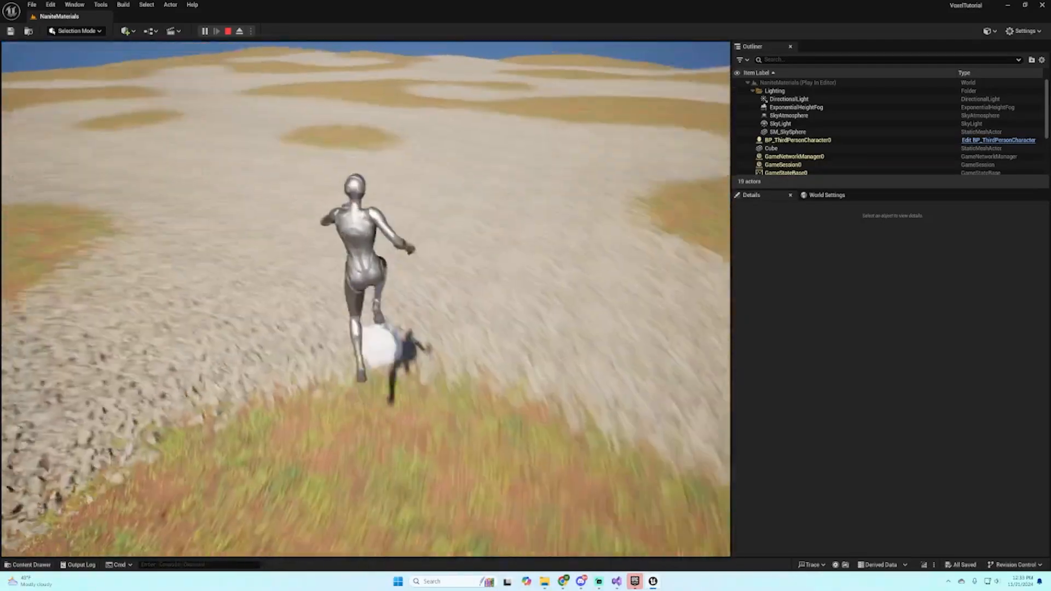
key("d")
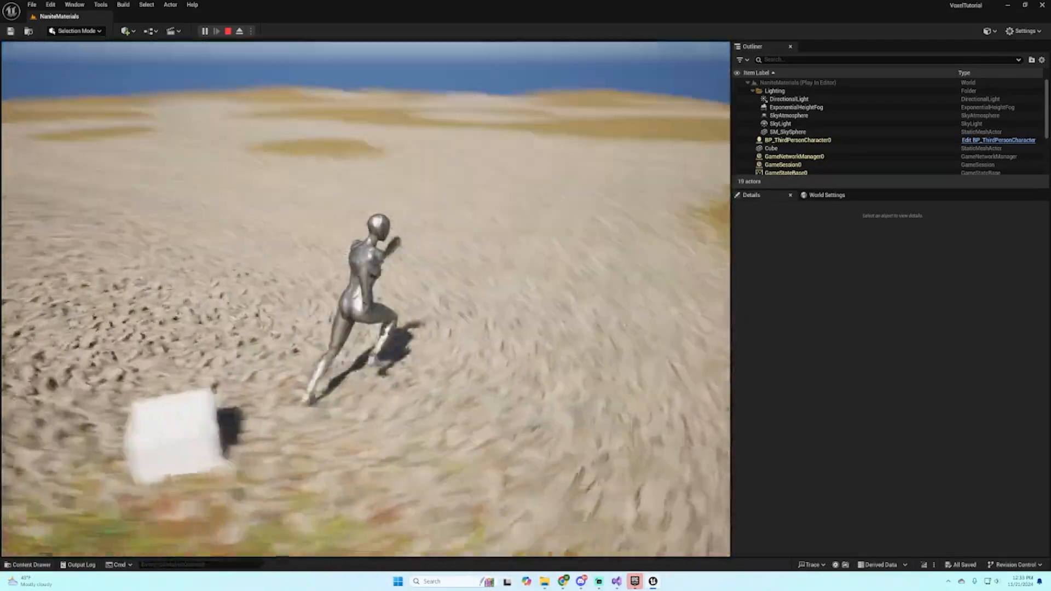